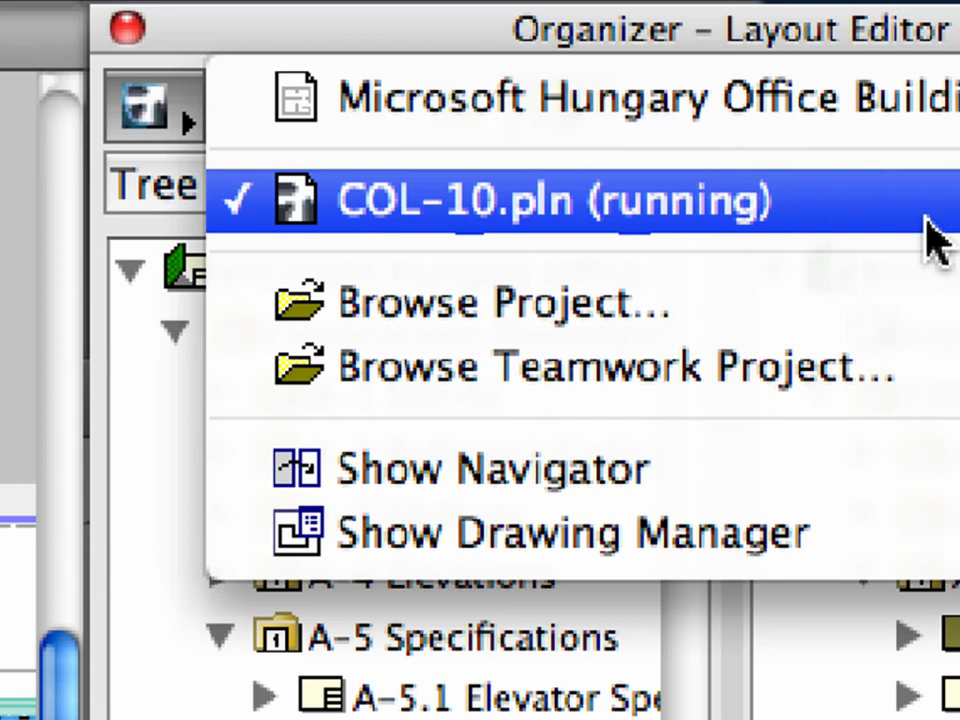
- Browse the running COL-10.pln project, collapse Collaboration ITG, and place its Architectural CD Stories views in the COL-10-03 subset
{"action": "left_click", "coordinate": [930, 240]}
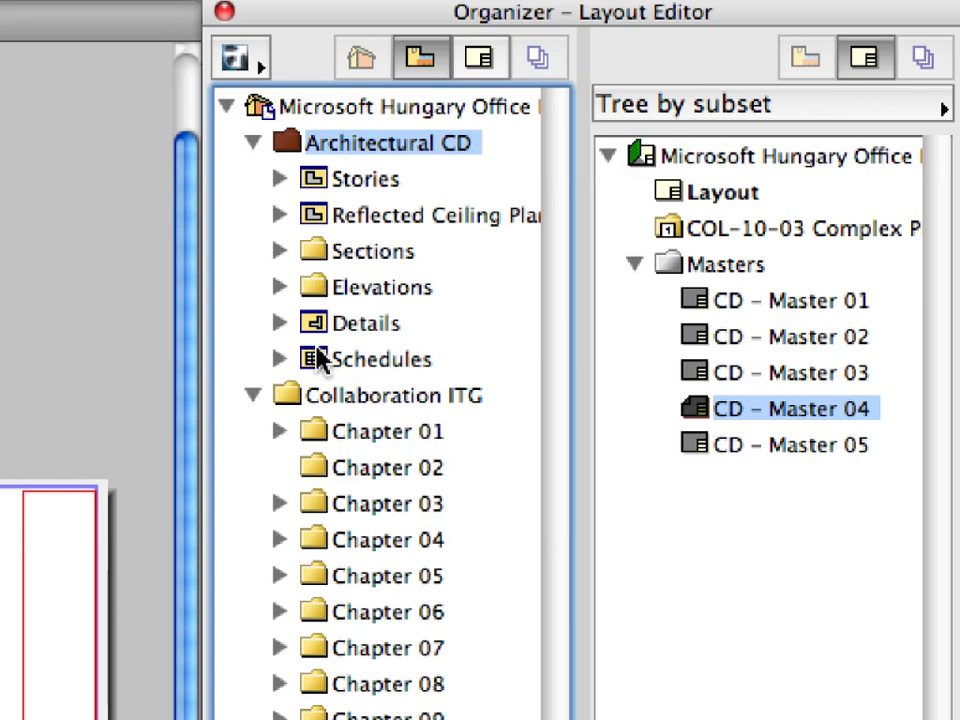
{"action": "left_click", "coordinate": [258, 393]}
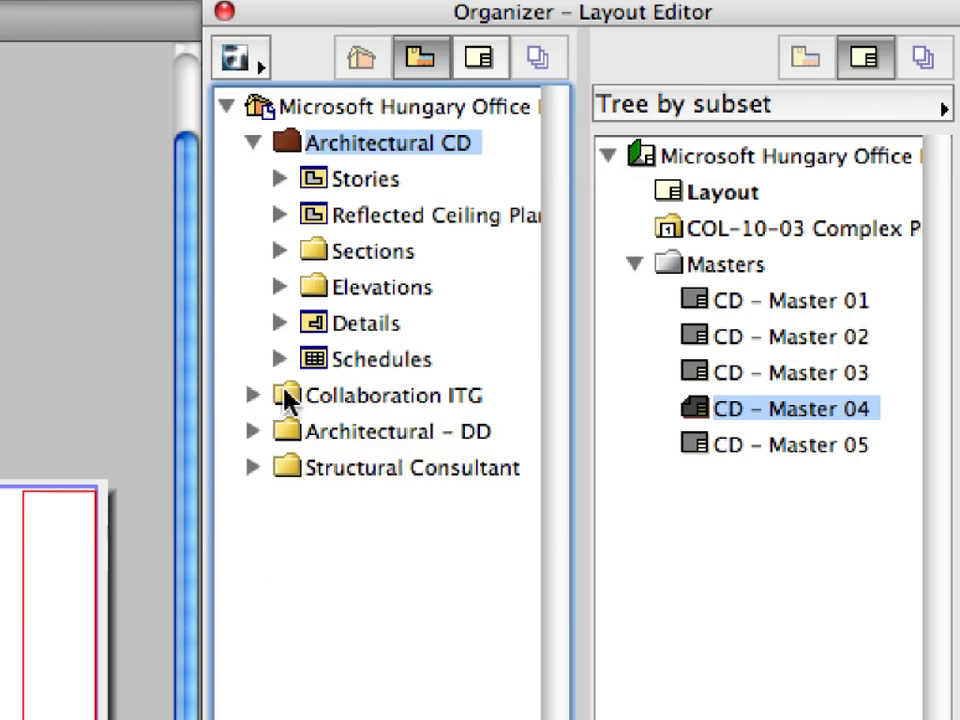
{"action": "left_click_drag", "start_coordinate": [319, 184], "coordinate": [714, 237]}
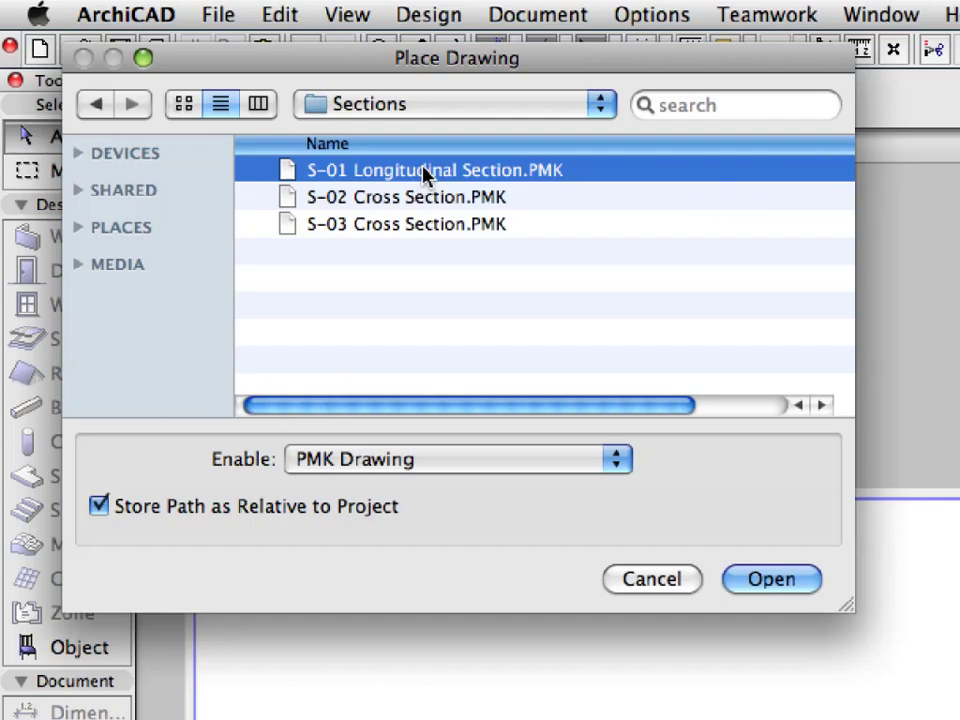
- Place the three PMK section drawings S-01 Longitudinal Section, S-02 Cross Section and S-03 Cross Section from the Sections folder
{"action": "left_click", "coordinate": [447, 226], "text": "shift"}
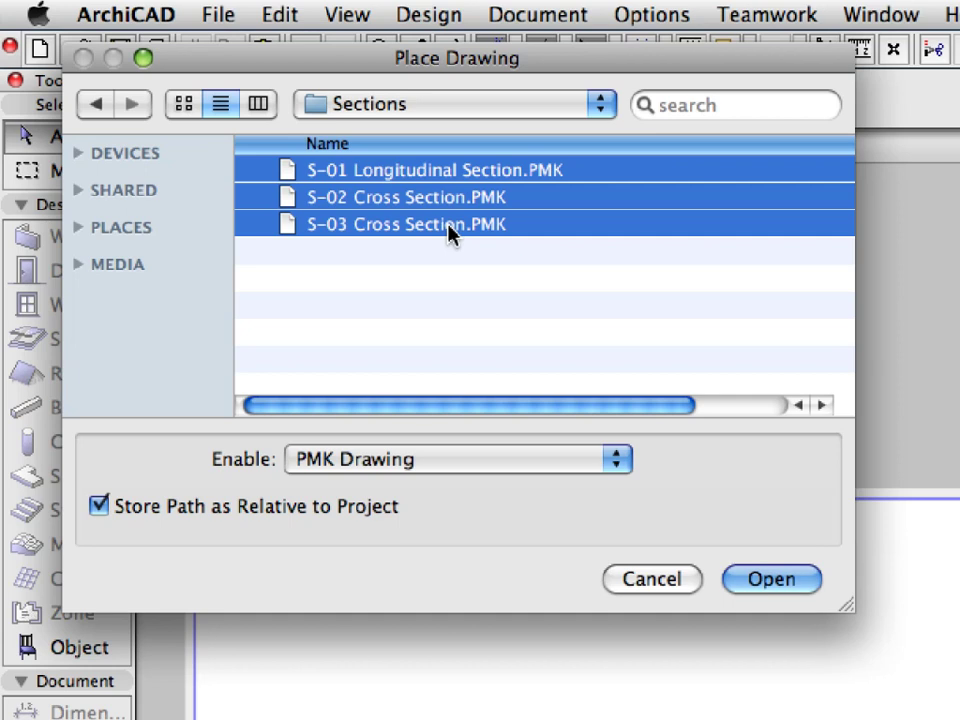
{"action": "left_click", "coordinate": [803, 584]}
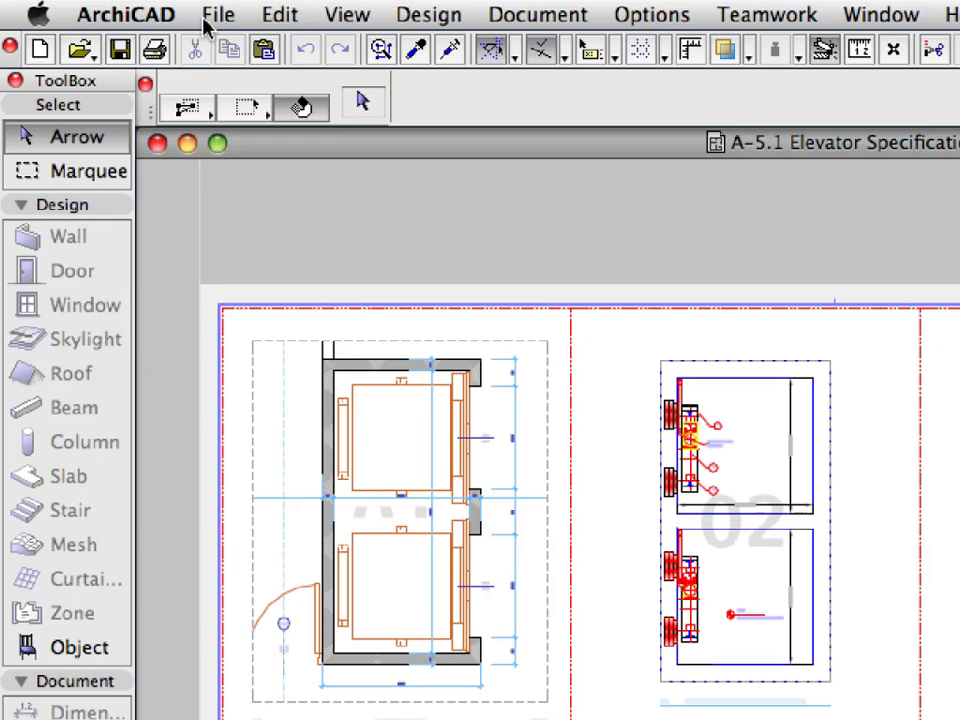
- Open COL-10-03.pln from the Chapter 10 folder in a new instance of ArchiCAD
{"action": "left_click", "coordinate": [113, 9]}
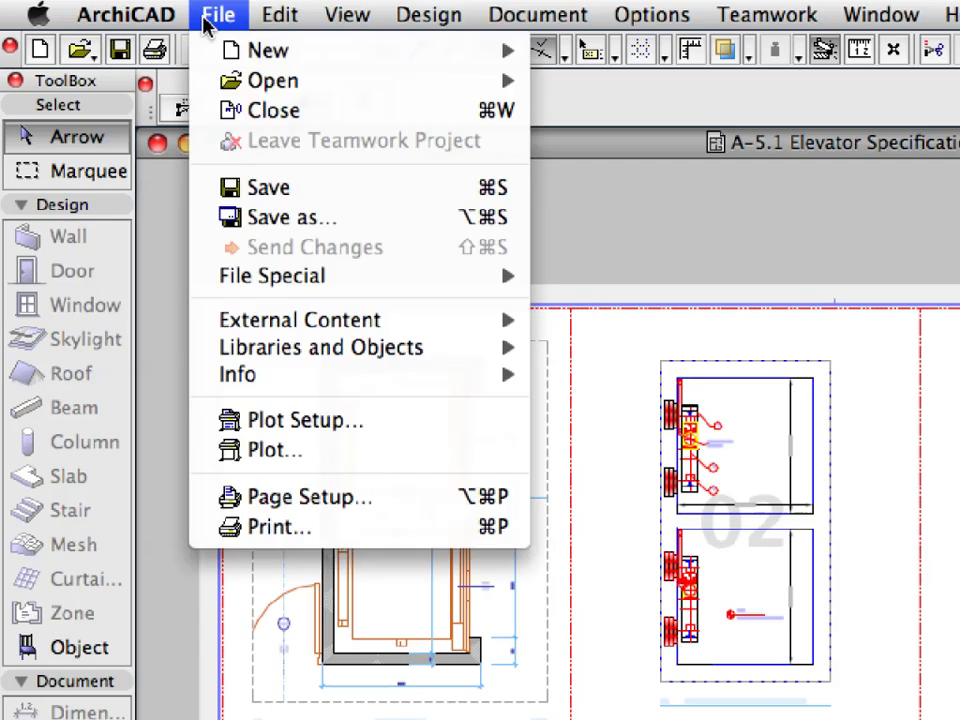
{"action": "mouse_move", "coordinate": [244, 51]}
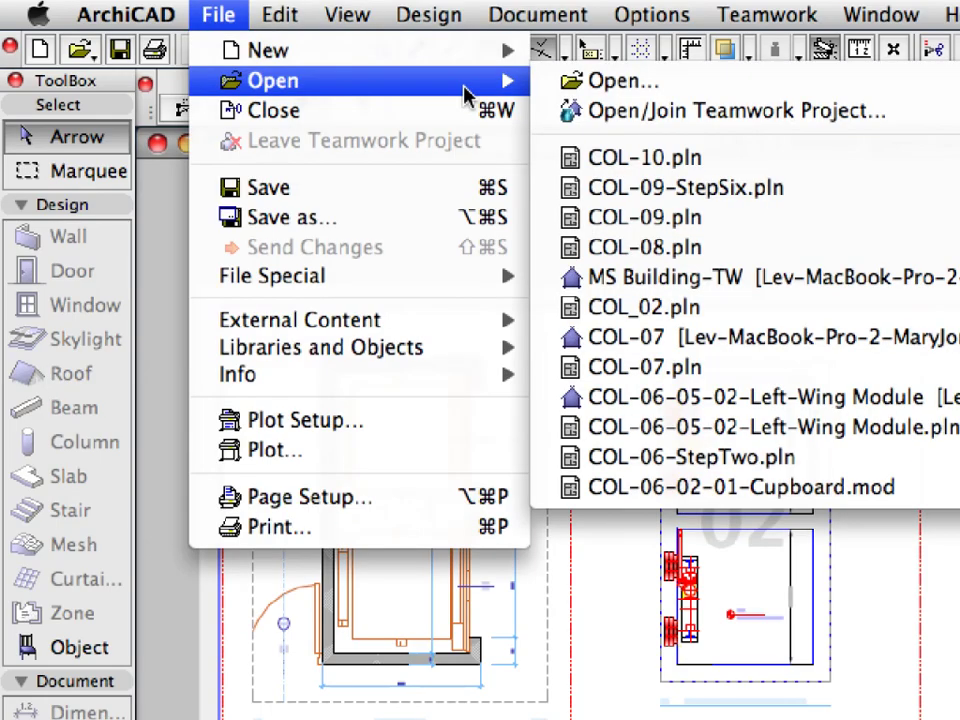
{"action": "left_click", "coordinate": [845, 90]}
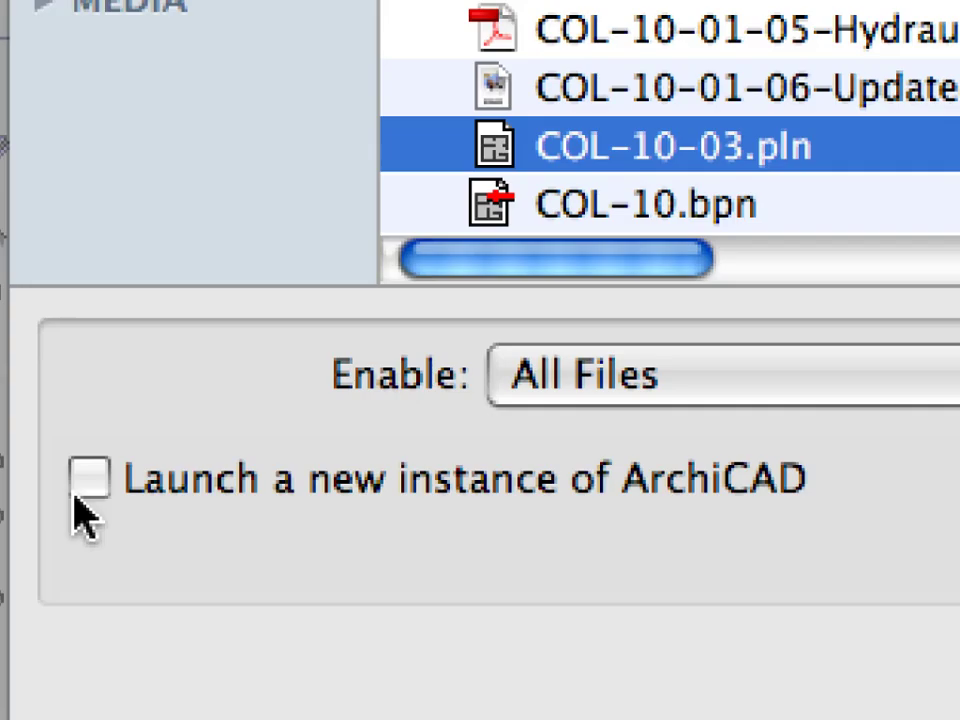
{"action": "left_click", "coordinate": [76, 494]}
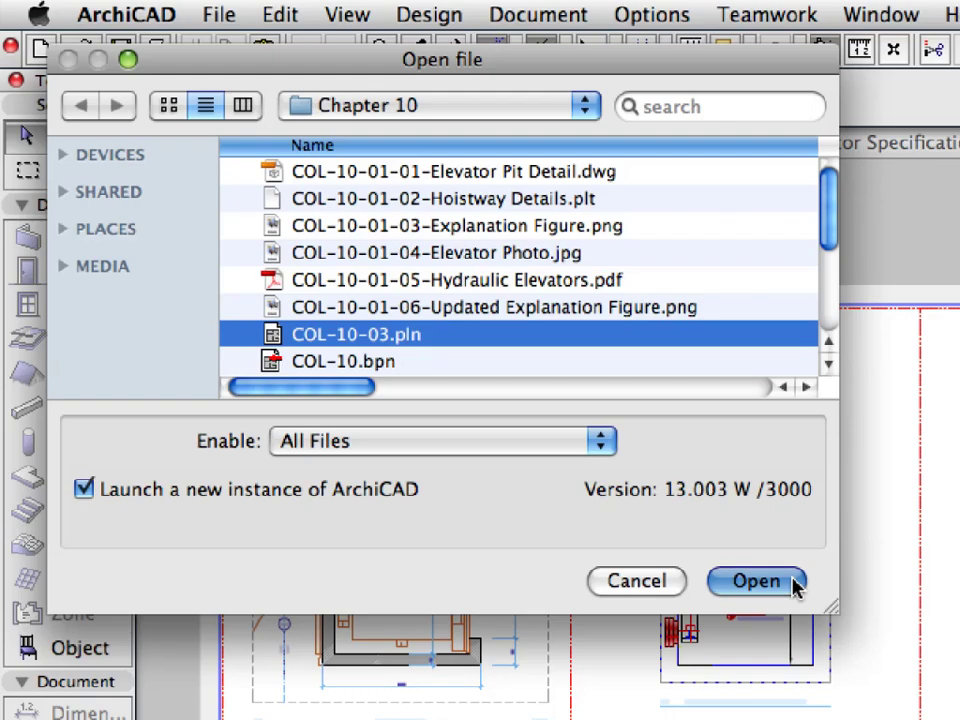
{"action": "left_click", "coordinate": [794, 582]}
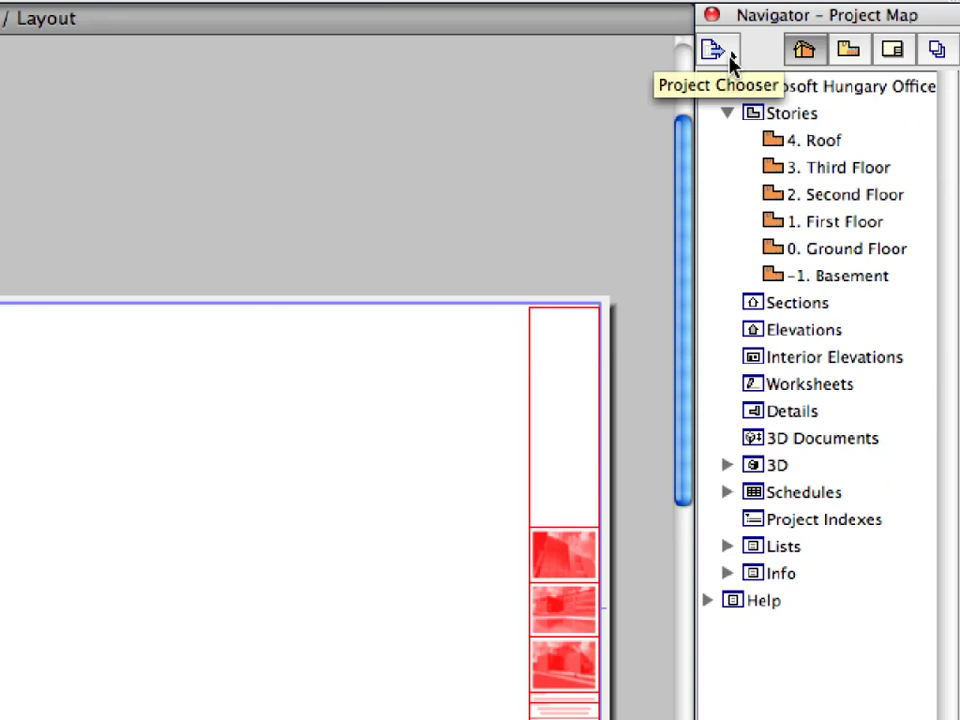
- Show the Organizer in place of the Navigator
{"action": "left_click", "coordinate": [731, 62]}
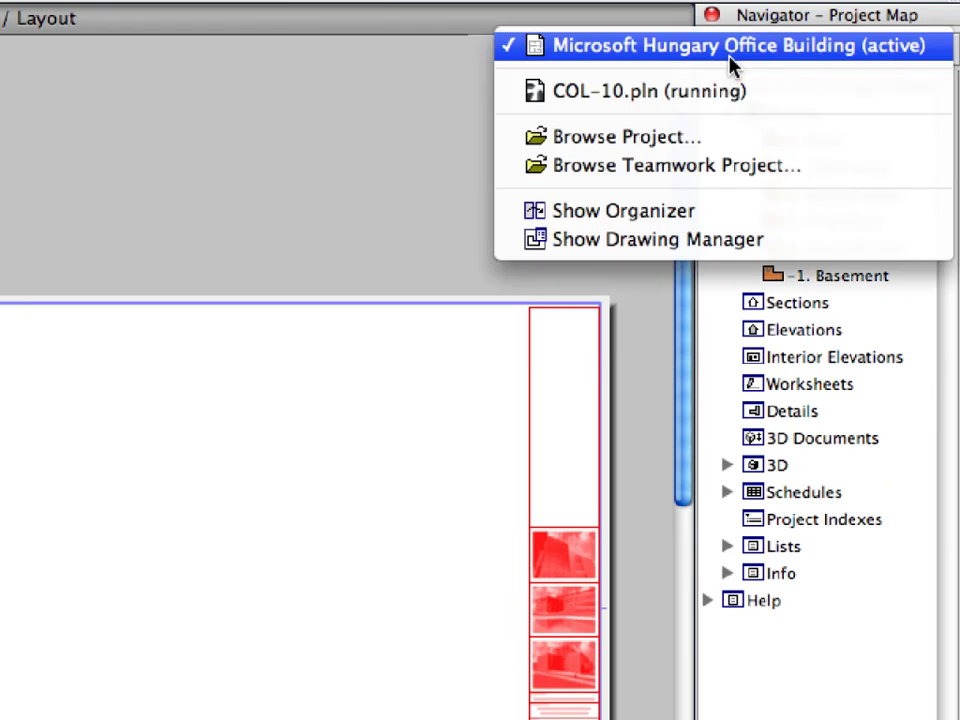
{"action": "left_click", "coordinate": [806, 224]}
{"action": "left_click", "coordinate": [736, 15]}
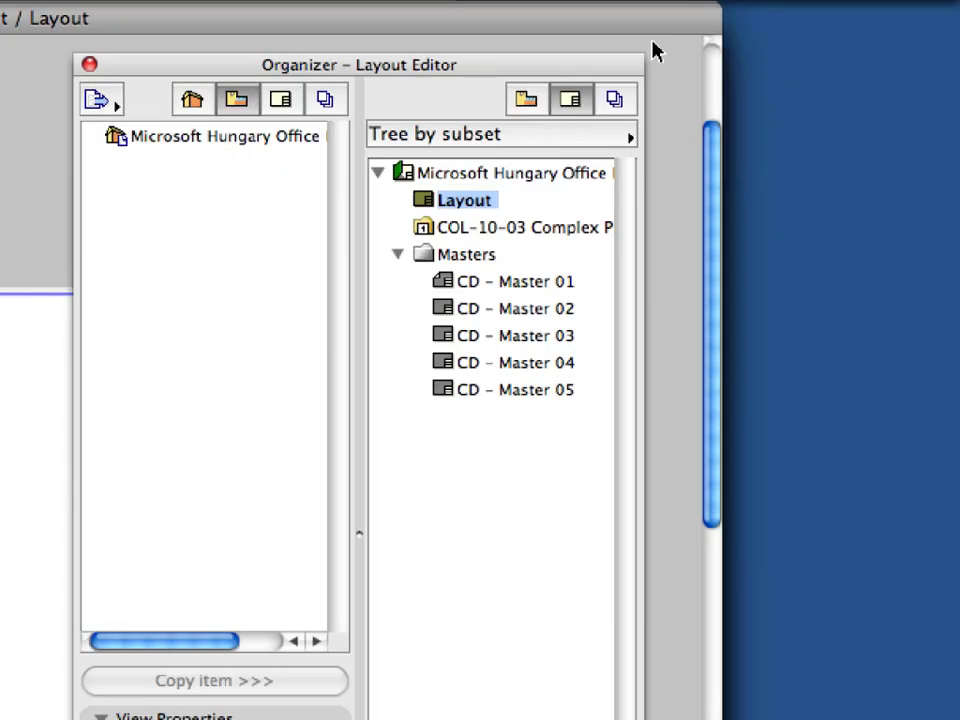
- Arrange the taller Organizer beside a narrowed layout window and fit the whole layout in view
{"action": "left_click_drag", "start_coordinate": [621, 66], "coordinate": [938, 32]}
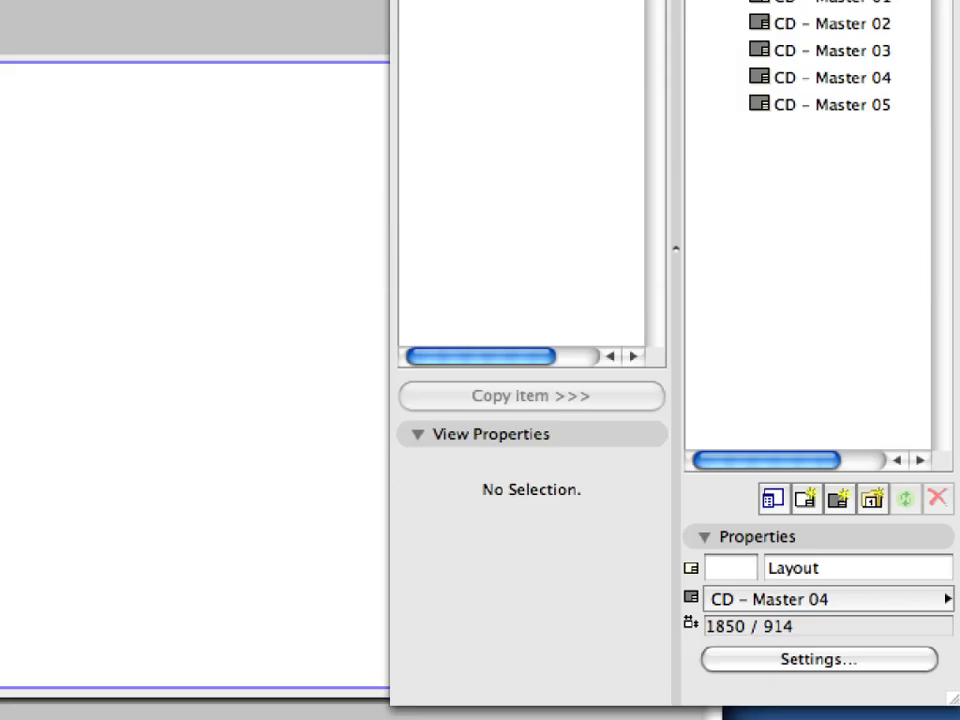
{"action": "left_click_drag", "start_coordinate": [712, 674], "coordinate": [378, 664]}
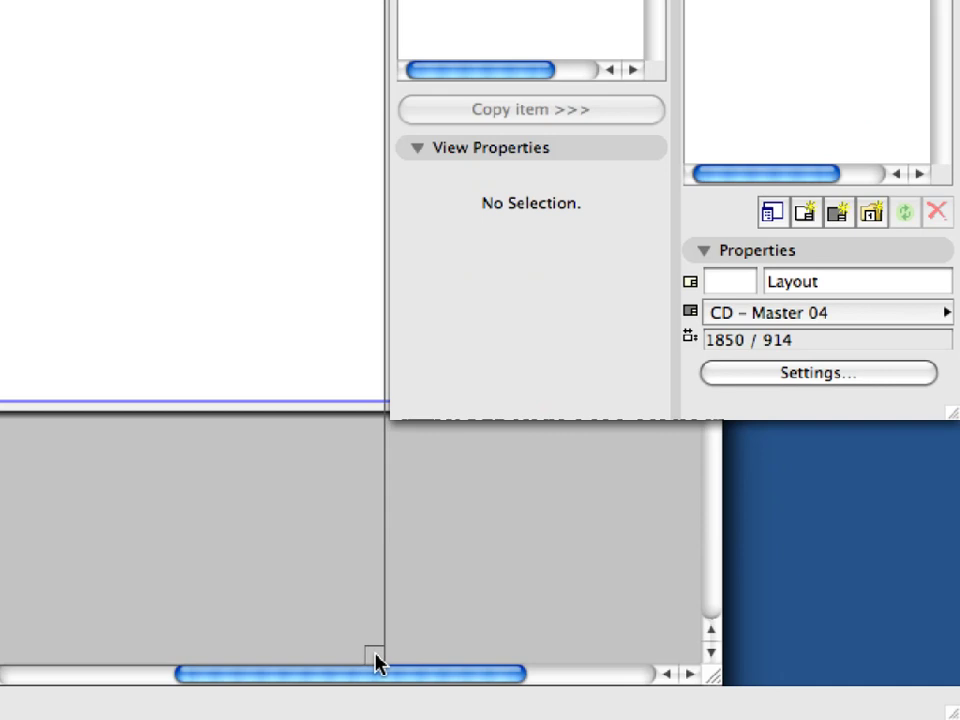
{"action": "left_click_drag", "start_coordinate": [952, 413], "coordinate": [955, 670]}
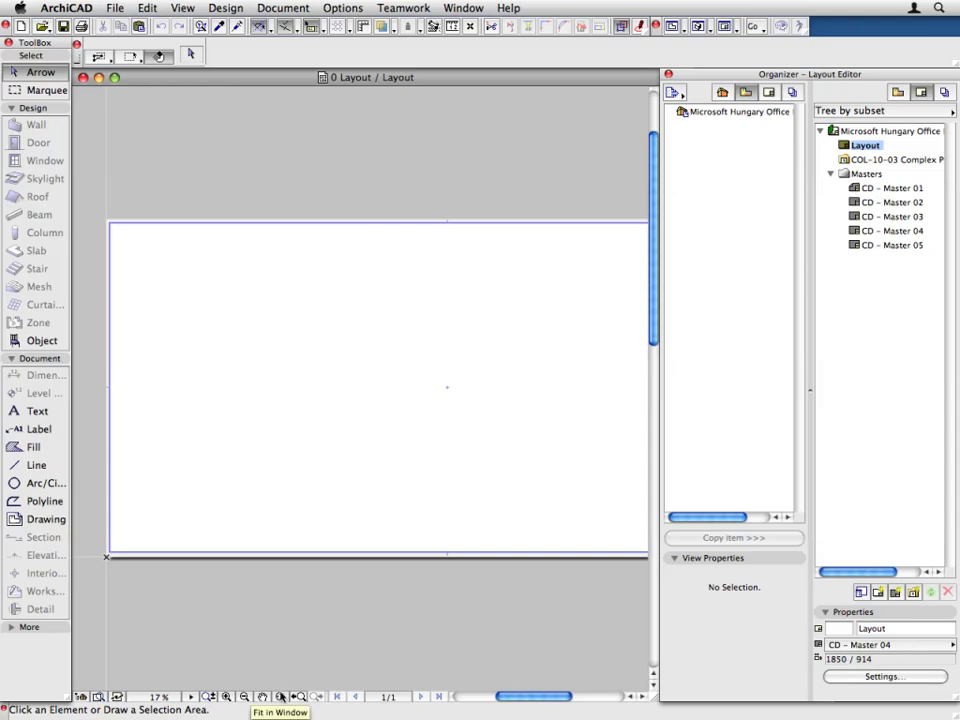
{"action": "left_click", "coordinate": [281, 697]}
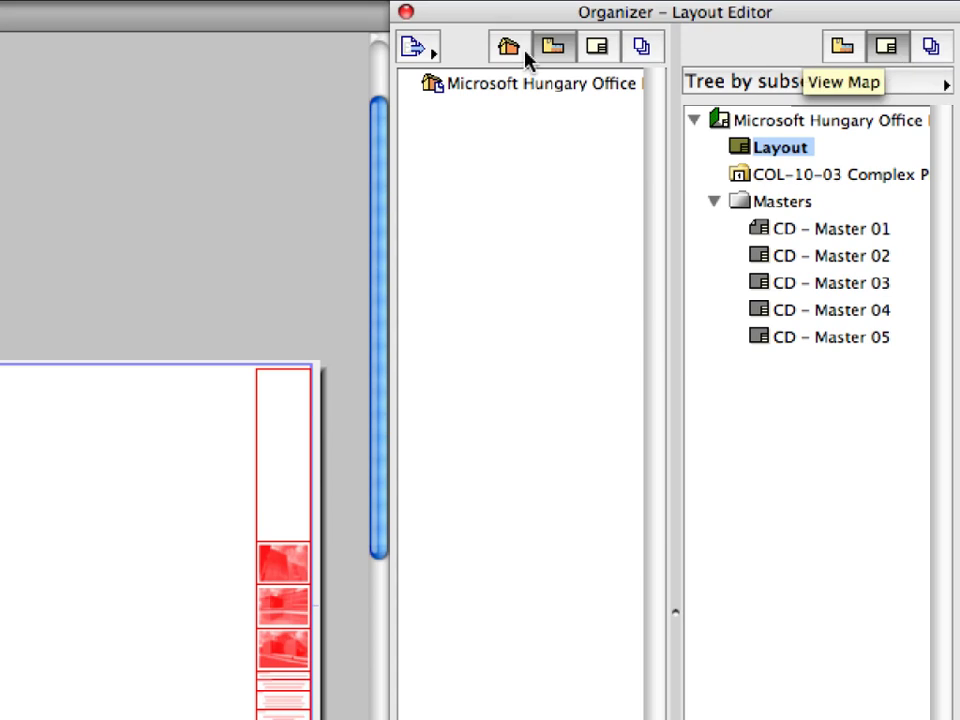
- Load COL-10.pln from the Chapter 10 folder as the linked source project in the Organizer
{"action": "left_click", "coordinate": [430, 52]}
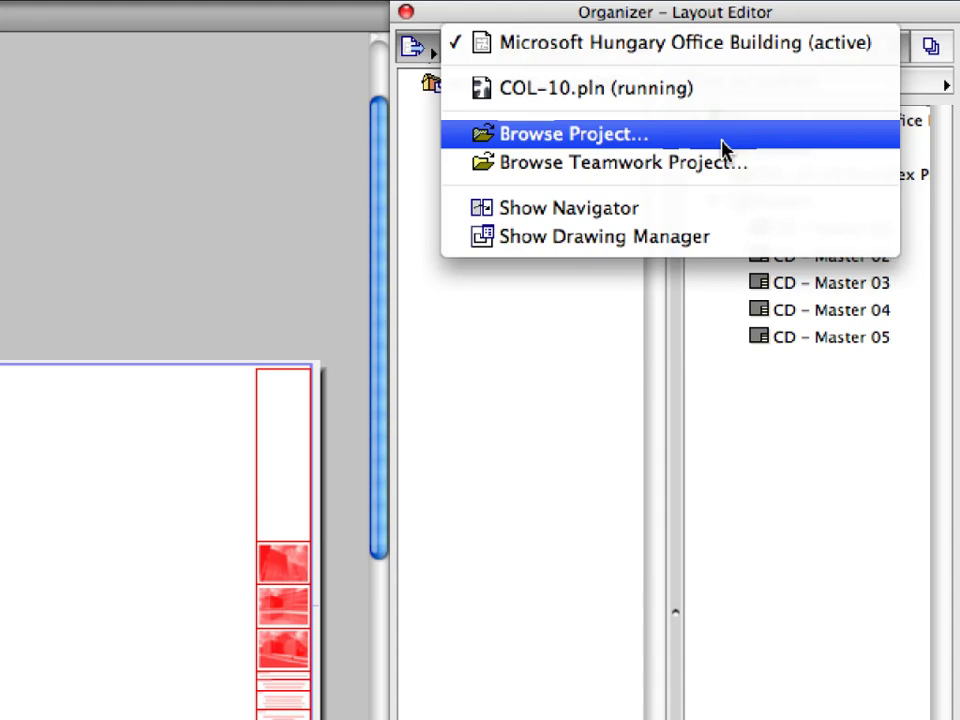
{"action": "left_click", "coordinate": [797, 150]}
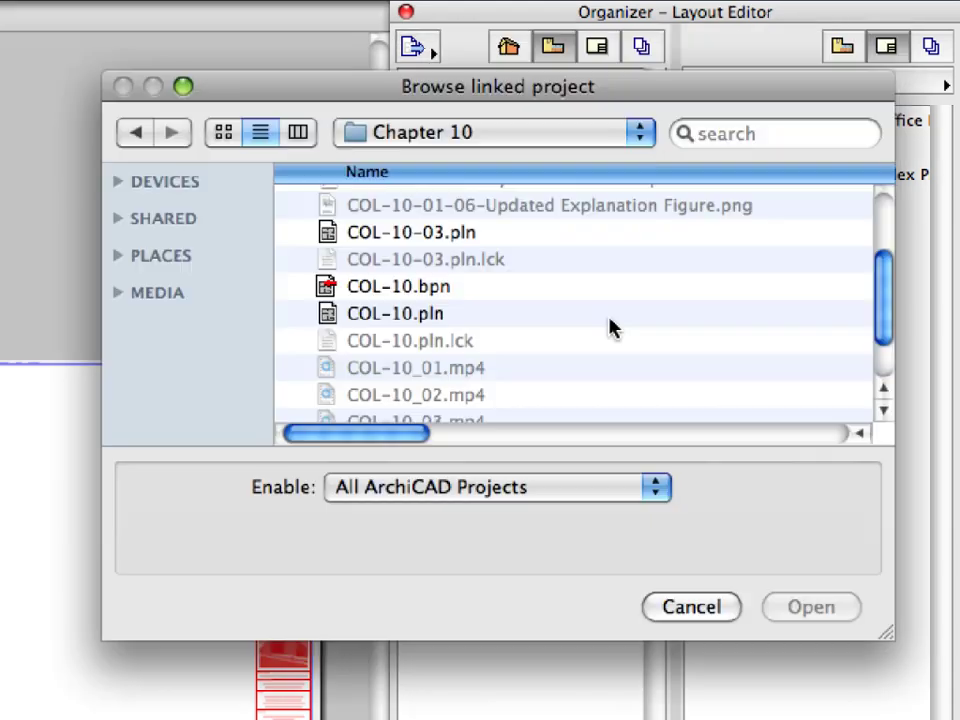
{"action": "left_click", "coordinate": [611, 320]}
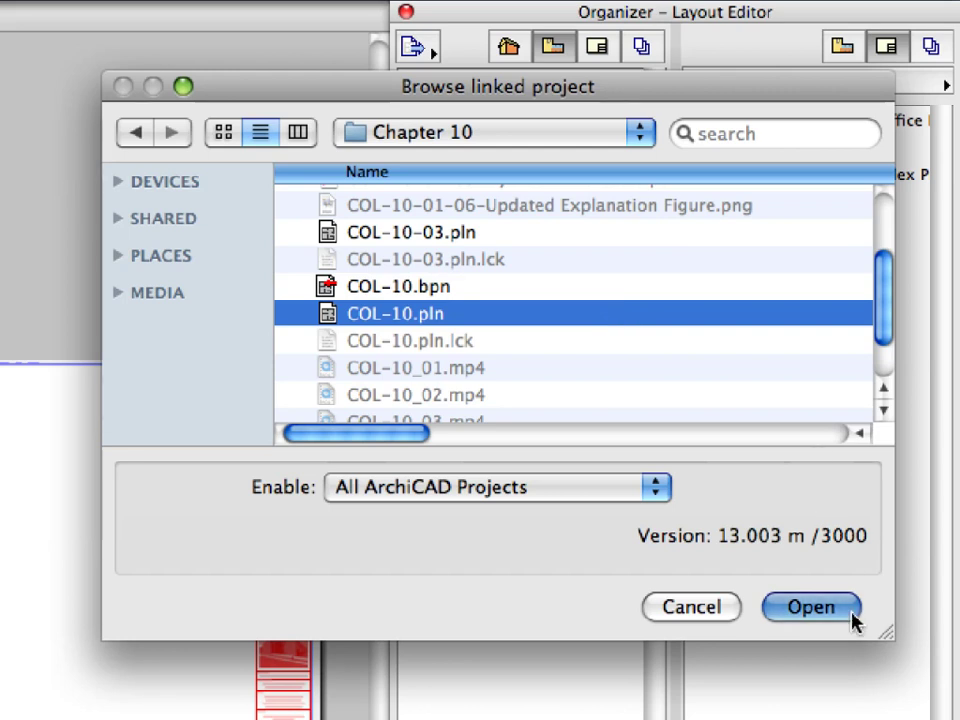
{"action": "left_click", "coordinate": [853, 619]}
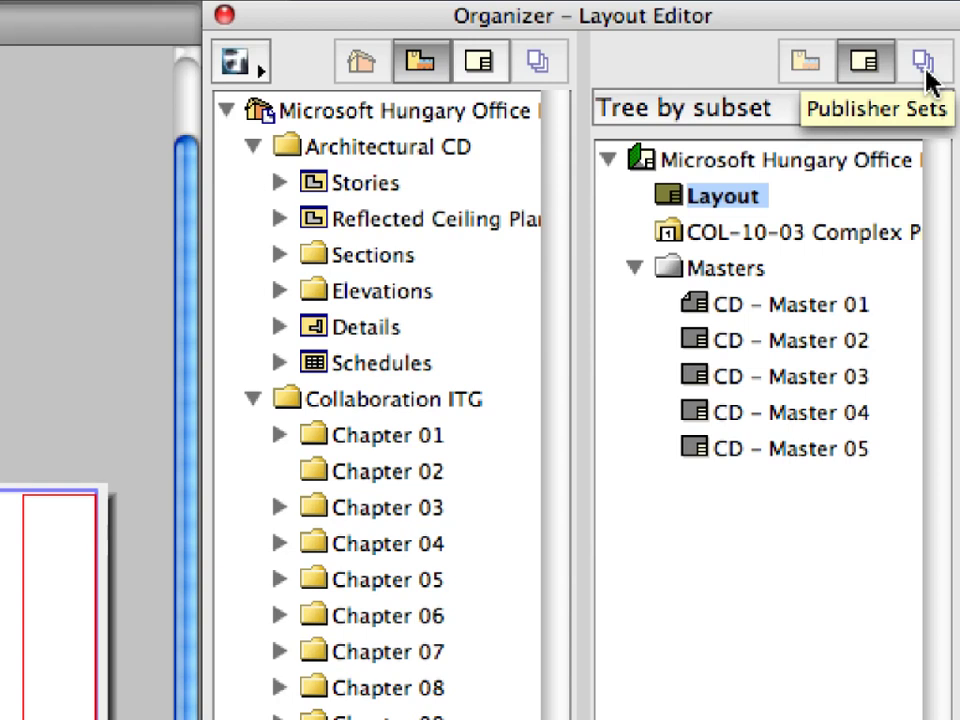
- Set CD - Master 04 as the default master layout
{"action": "left_click", "coordinate": [735, 413]}
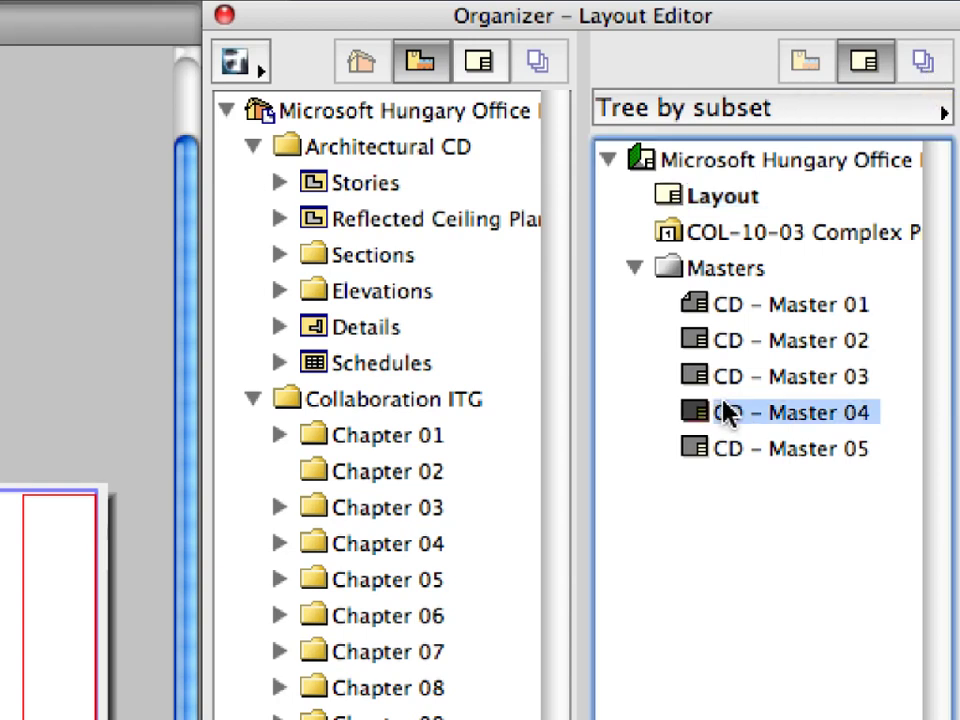
{"action": "right_click", "coordinate": [748, 420]}
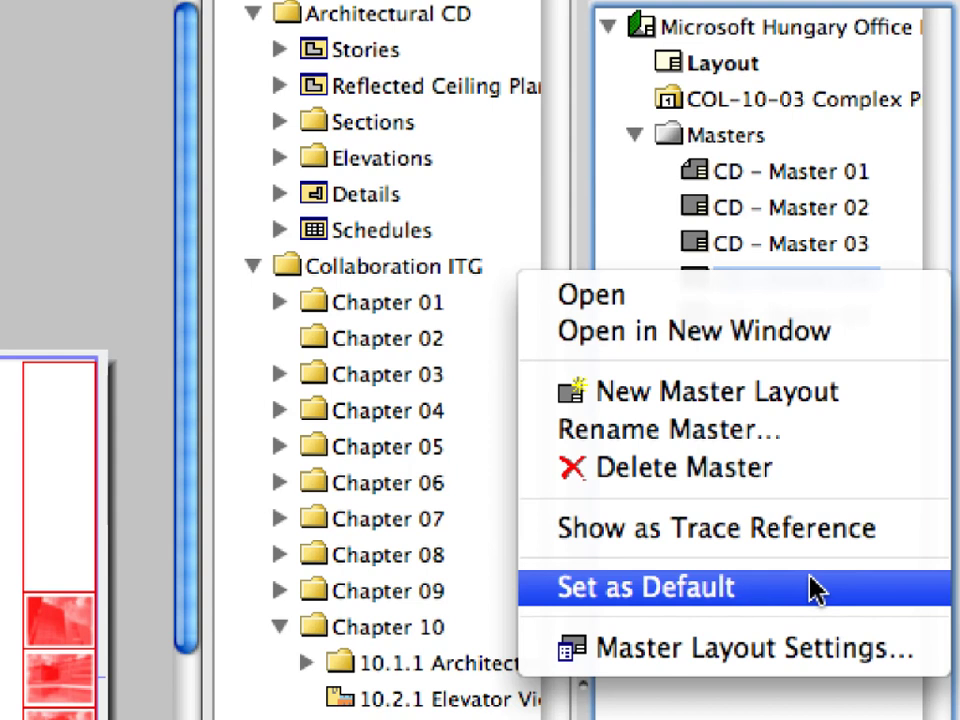
{"action": "left_click", "coordinate": [812, 590]}
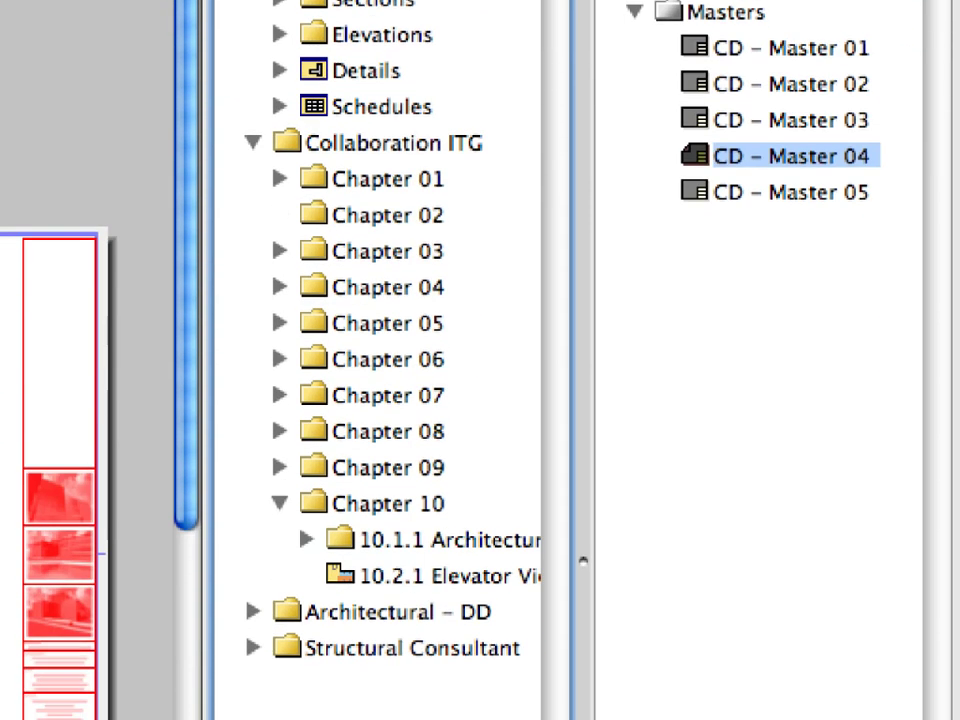
- Examine the contents of the 10.1.1 folder under Chapter 10 and collapse the Collaboration ITG folder
{"action": "left_click", "coordinate": [308, 540]}
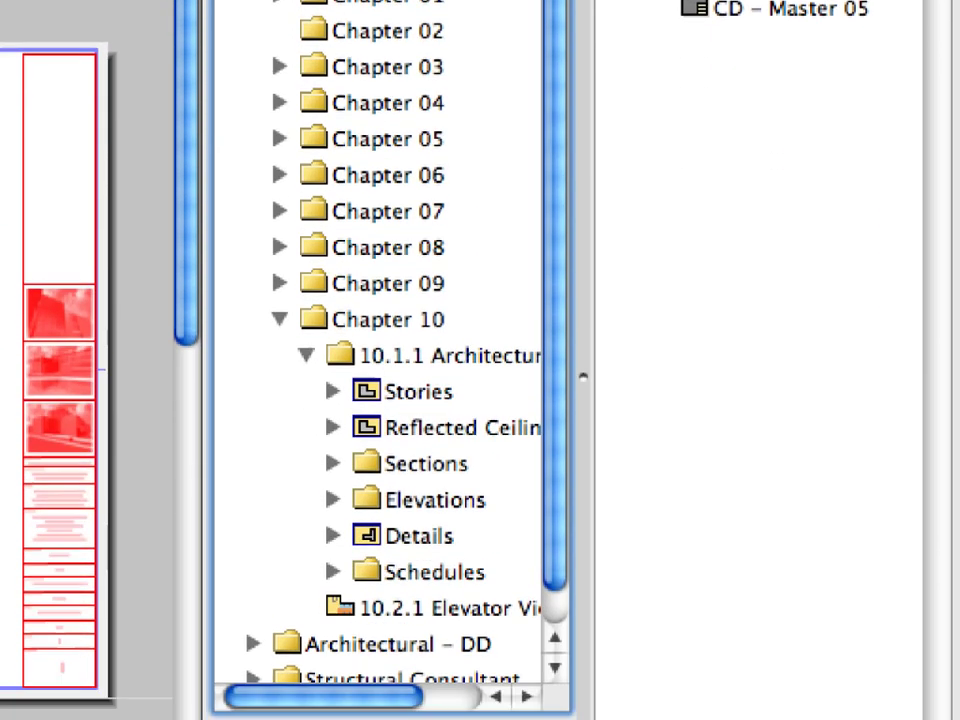
{"action": "left_click", "coordinate": [415, 350]}
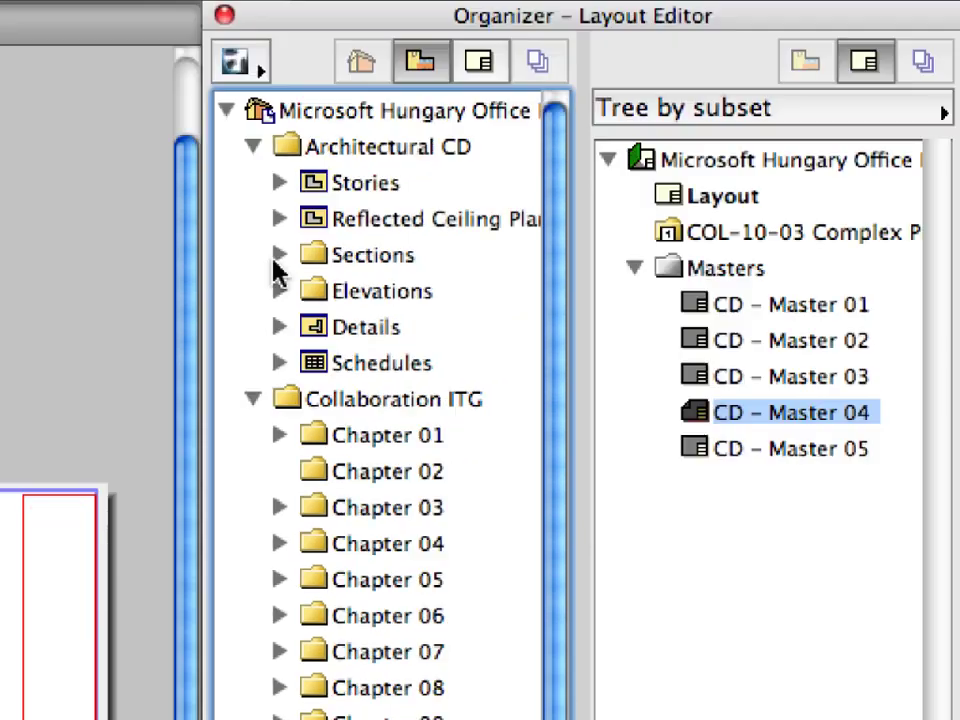
{"action": "left_click", "coordinate": [253, 400]}
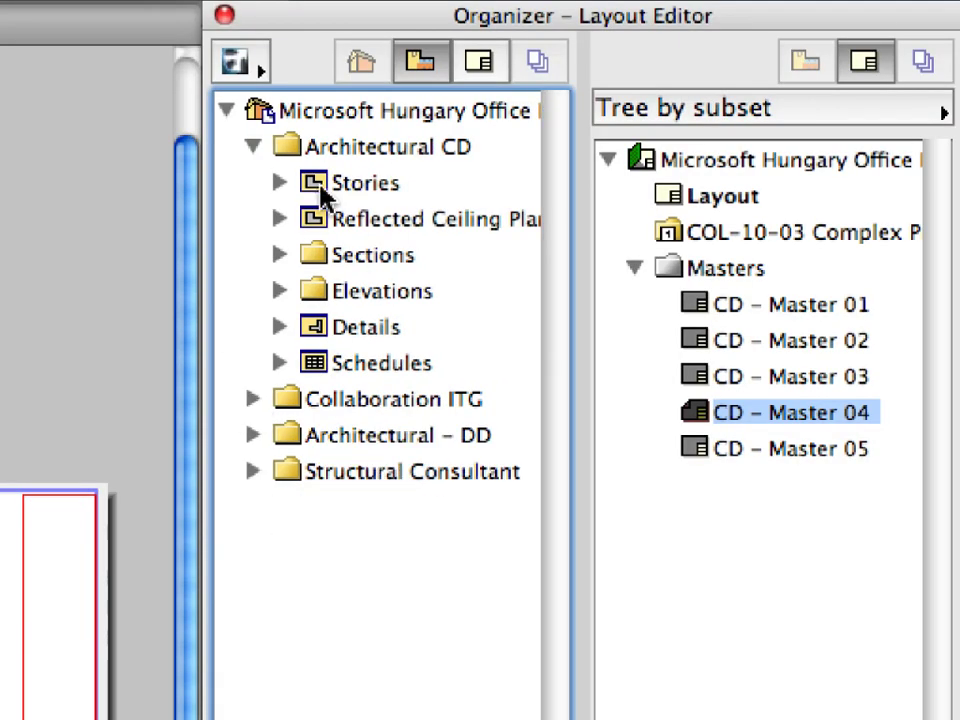
- Place the Stories and Reflected Ceiling Plans view folders from Architectural CD in the COL-10-03 subset of the layout book
{"action": "left_click", "coordinate": [320, 192]}
{"action": "left_click", "coordinate": [343, 220], "text": "shift"}
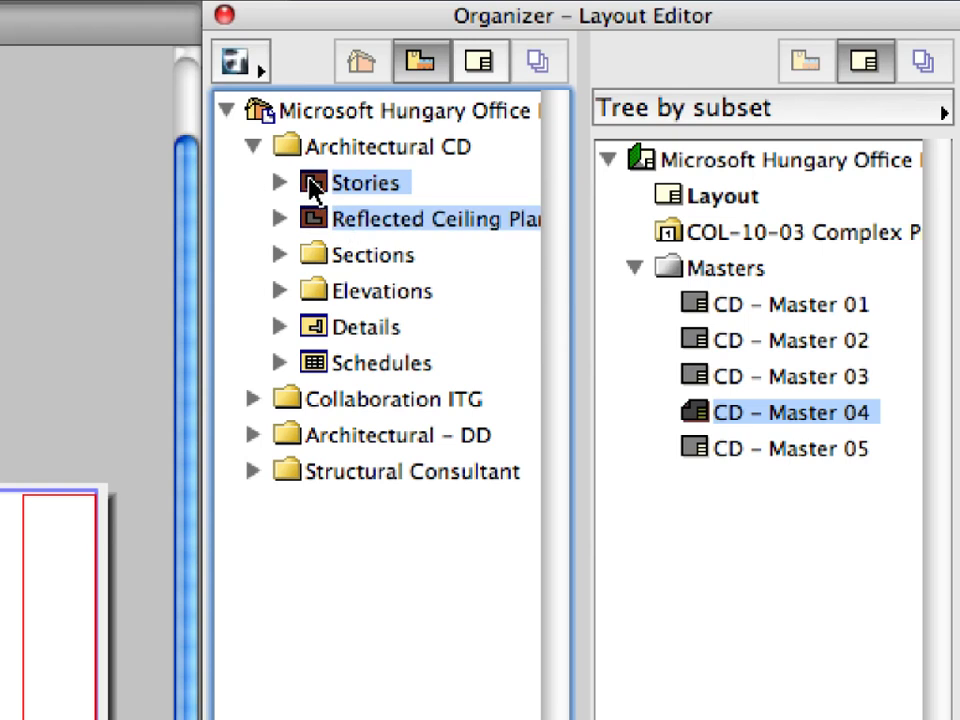
{"action": "left_click_drag", "start_coordinate": [312, 190], "coordinate": [712, 241]}
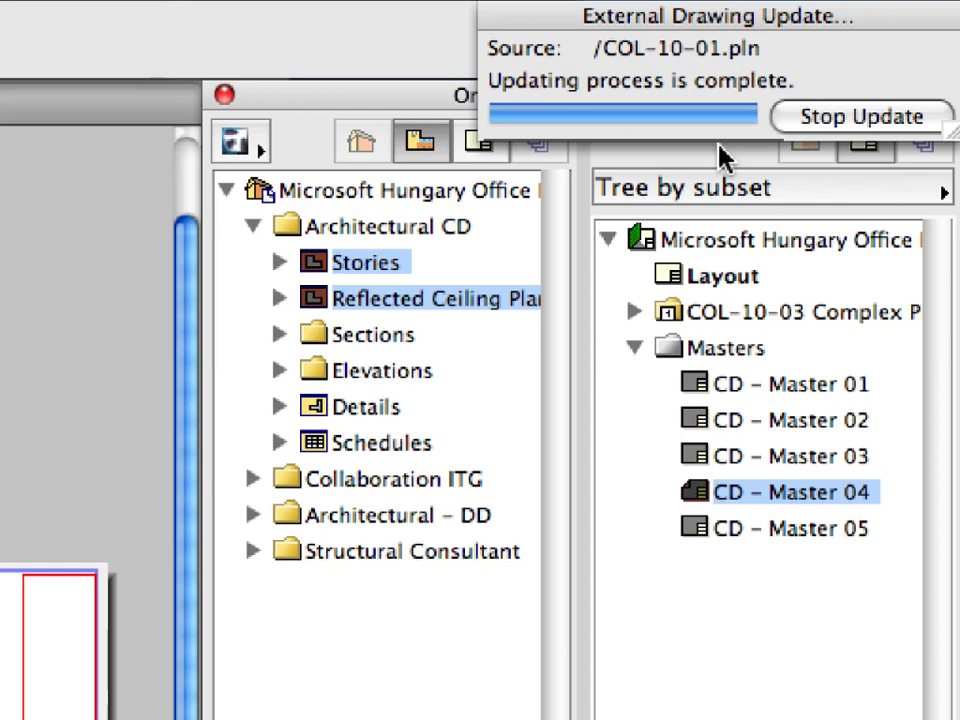
- Expand the COL-10-03 subset and its A-1 Stories subset, and open the A-1.4 second-floor layout
{"action": "left_click", "coordinate": [636, 314]}
{"action": "left_click", "coordinate": [662, 348]}
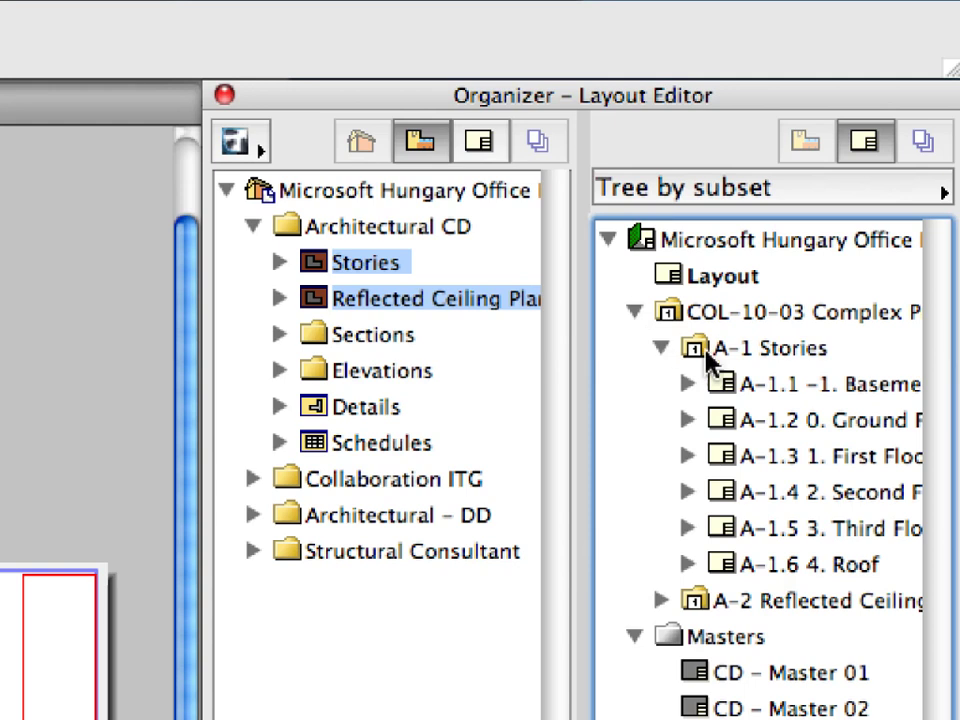
{"action": "left_click", "coordinate": [772, 350]}
{"action": "double_click", "coordinate": [785, 495]}
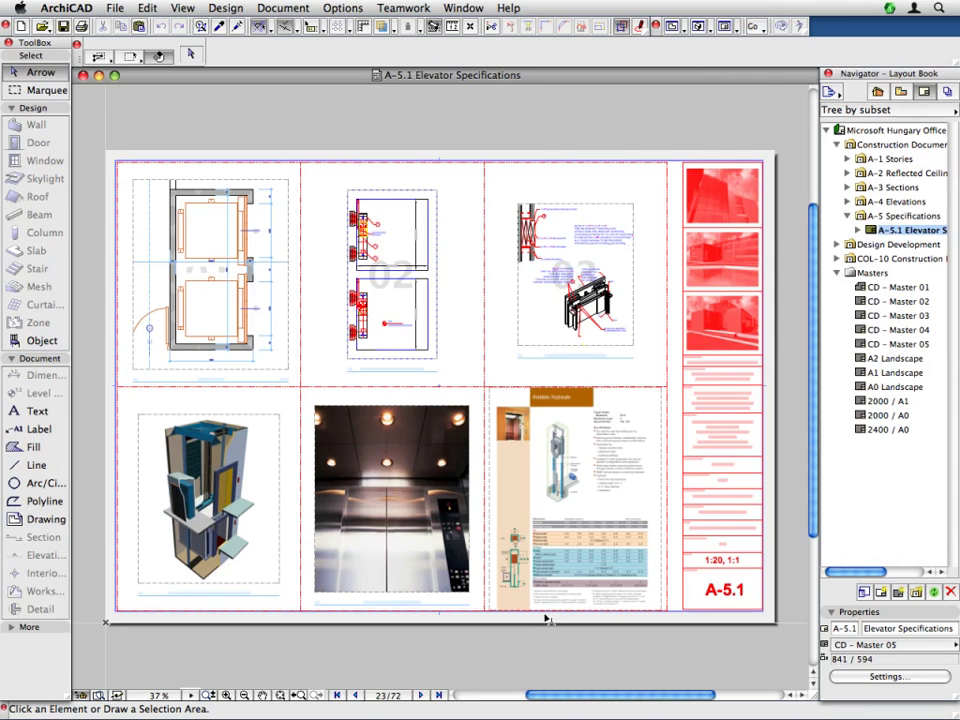
- Show the Organizer for the elevator specifications project and display its full list of Publisher Sets
{"action": "left_click", "coordinate": [838, 91]}
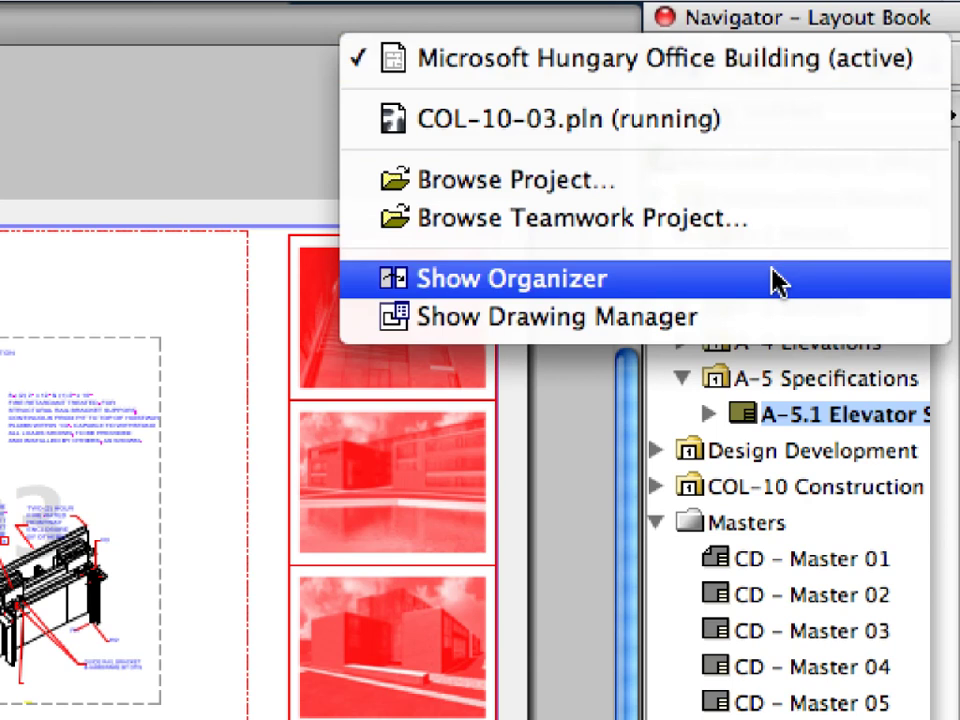
{"action": "left_click", "coordinate": [778, 280]}
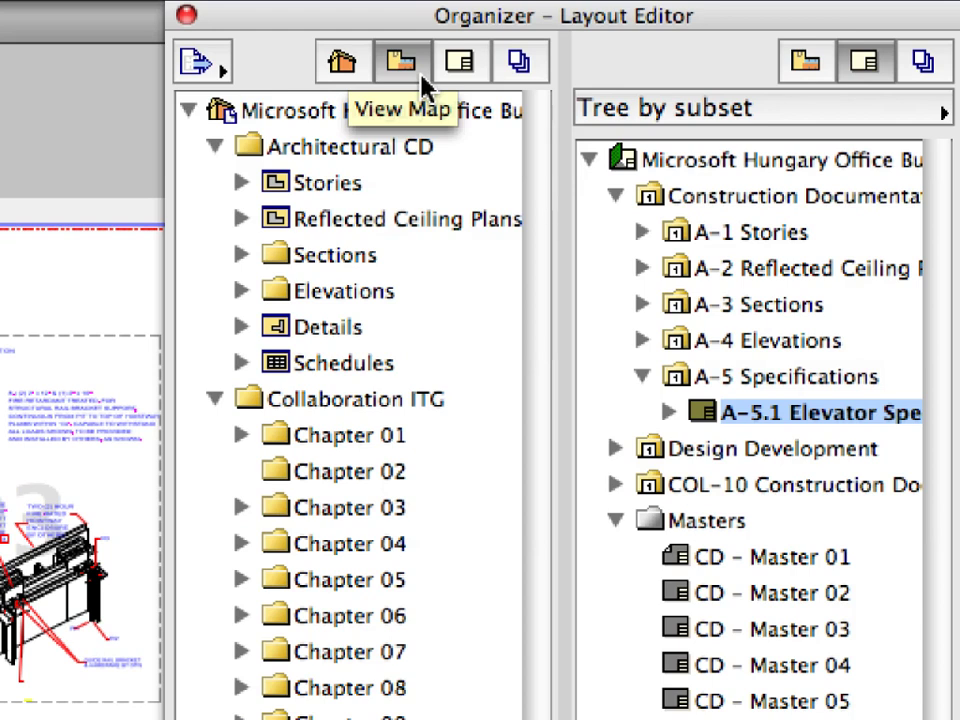
{"action": "left_click", "coordinate": [922, 63]}
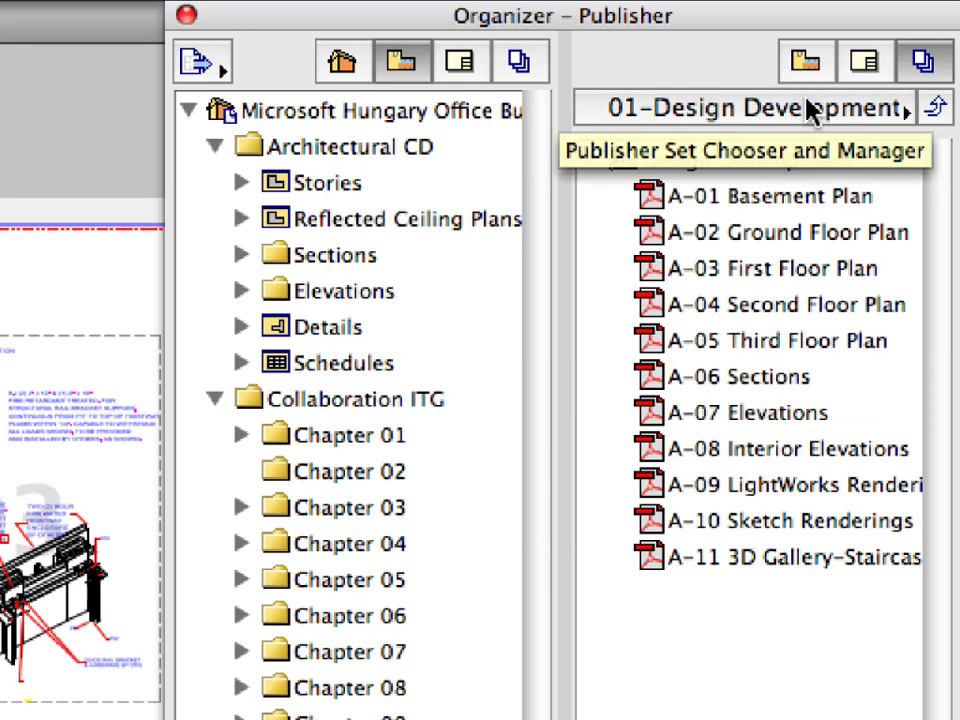
{"action": "left_click", "coordinate": [811, 110]}
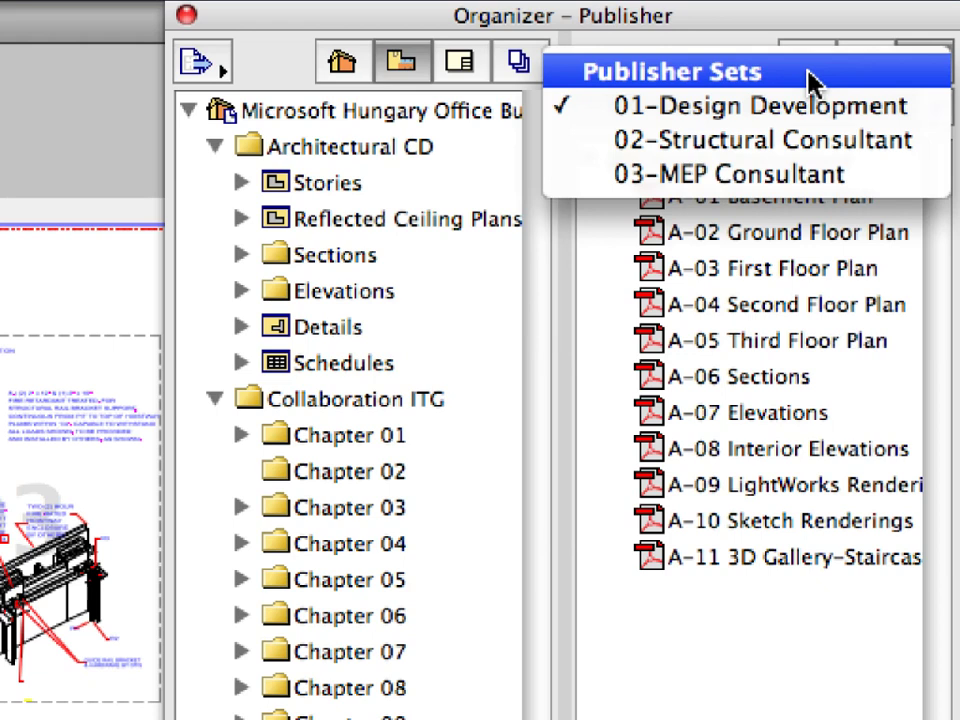
{"action": "left_click", "coordinate": [811, 80]}
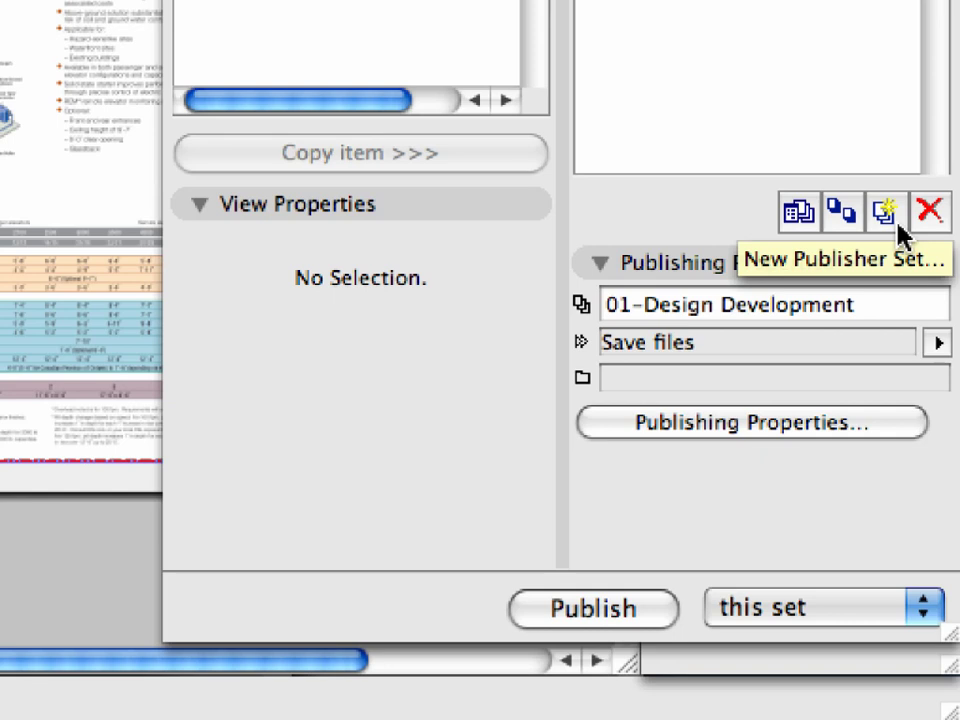
- Create a new publisher set named 04-CD PMK Set
{"action": "left_click", "coordinate": [897, 228]}
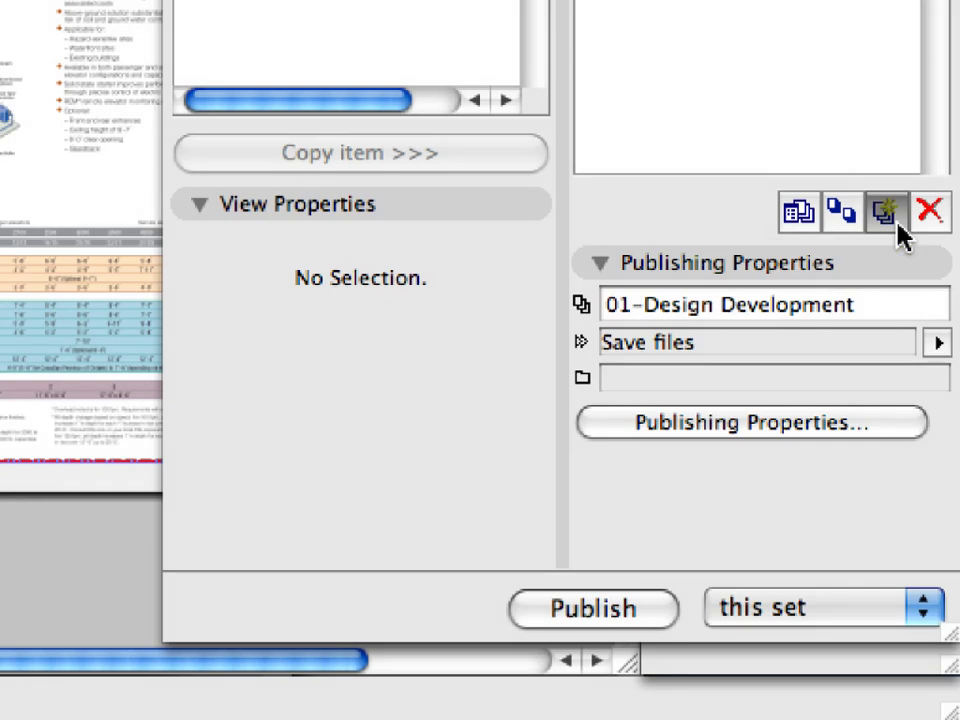
{"action": "type", "text": "0"}
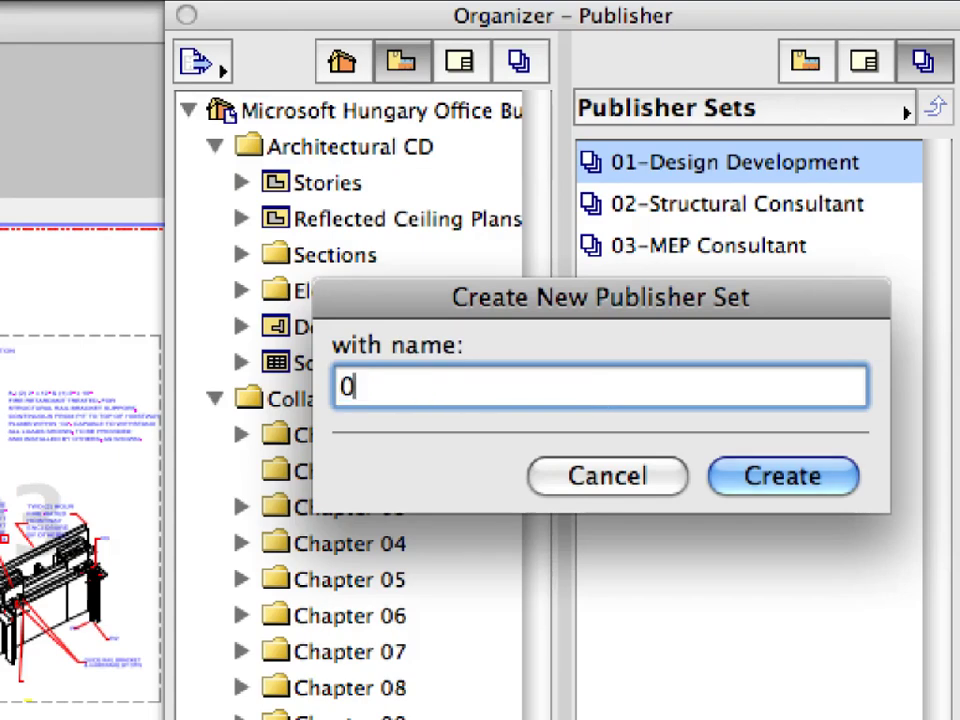
{"action": "type", "text": "4-CD "}
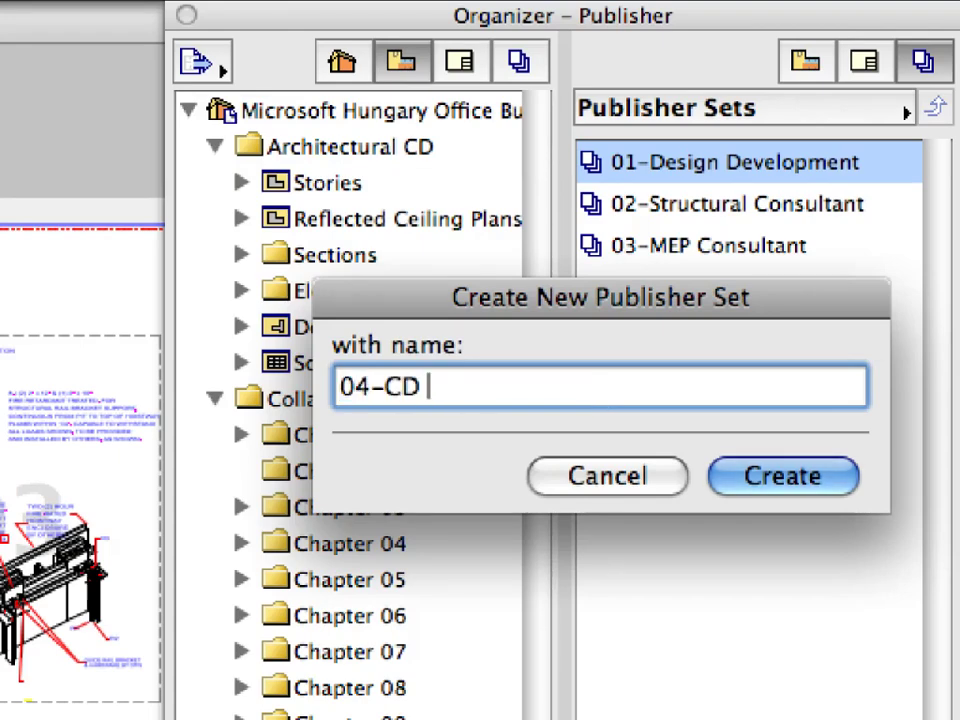
{"action": "type", "text": "PMK Set"}
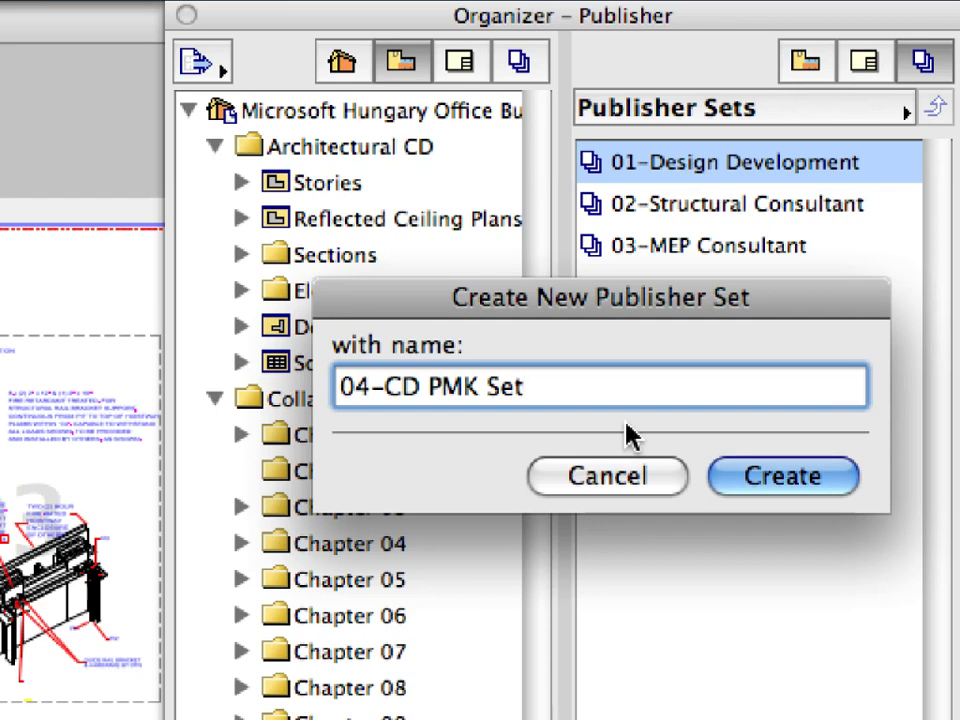
{"action": "left_click", "coordinate": [830, 481]}
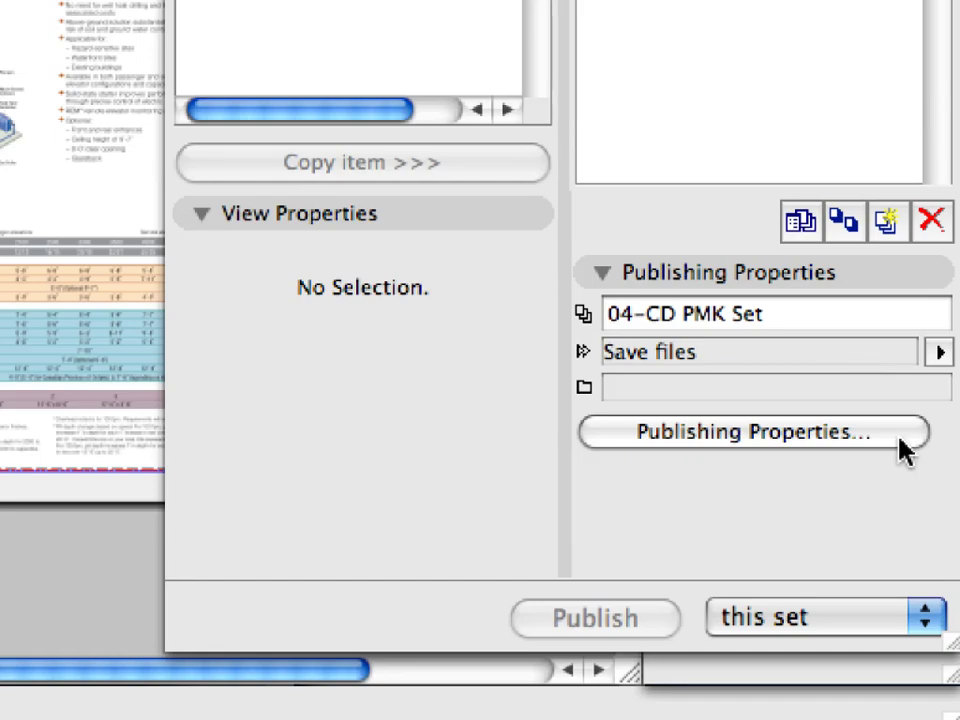
- Create a PMK Files folder inside Chapter 10 and make it the publishing path of the 04-CD PMK Set
{"action": "left_click", "coordinate": [903, 450]}
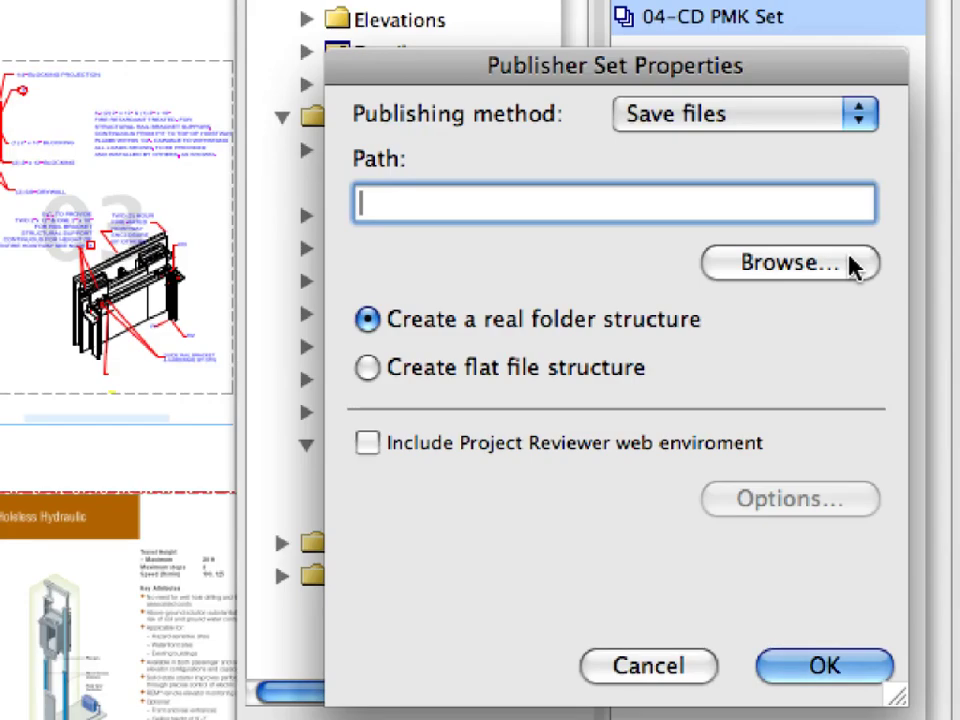
{"action": "left_click", "coordinate": [850, 263]}
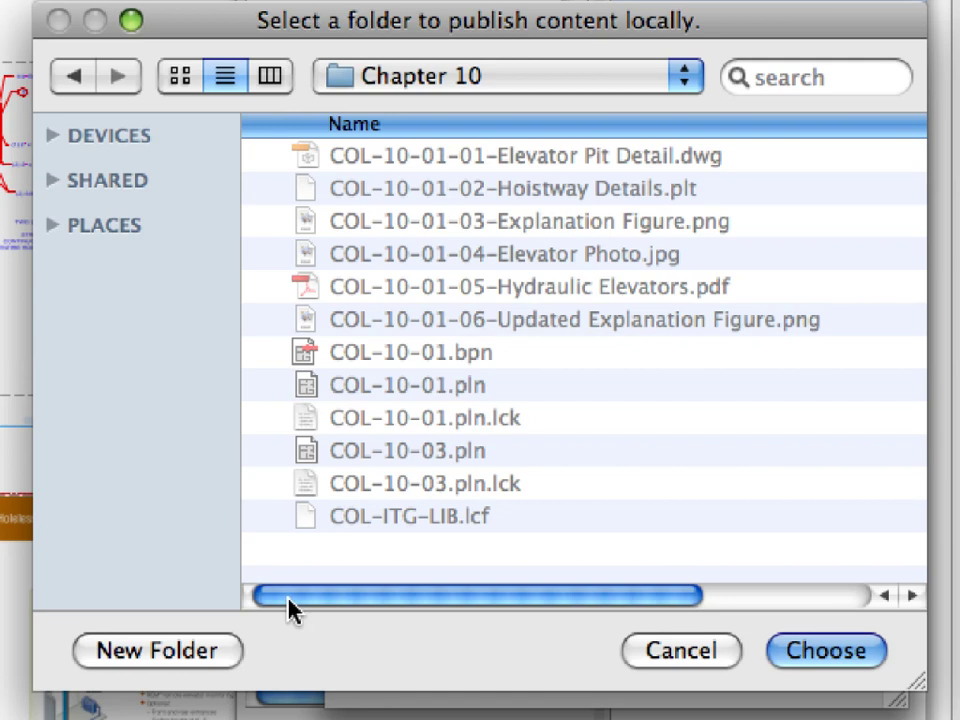
{"action": "left_click", "coordinate": [217, 662]}
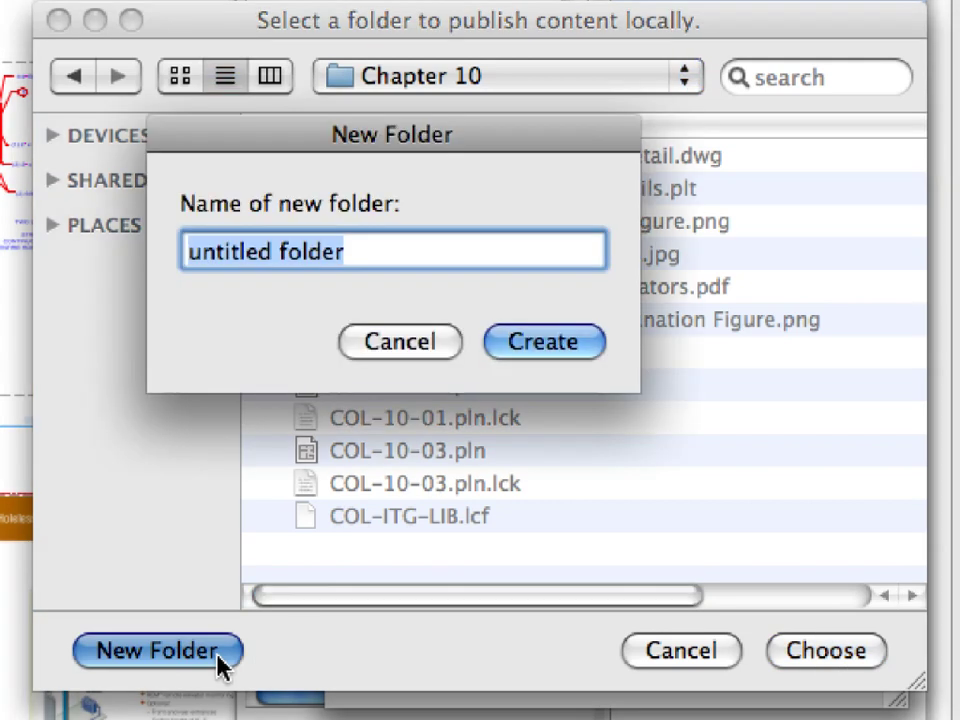
{"action": "type", "text": "PMK Files"}
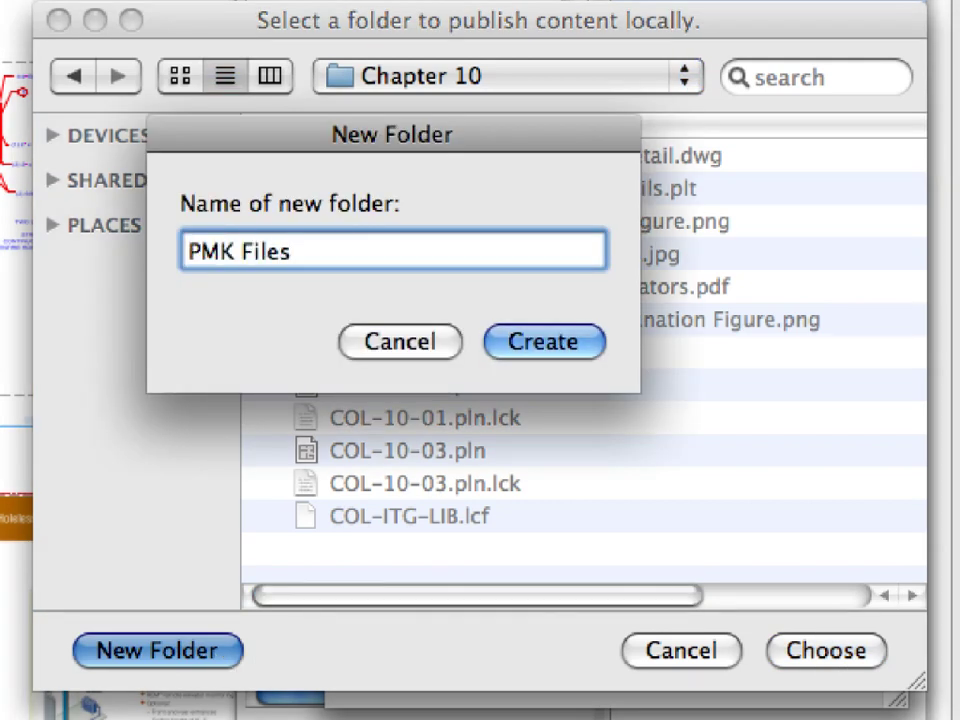
{"action": "left_click", "coordinate": [542, 341]}
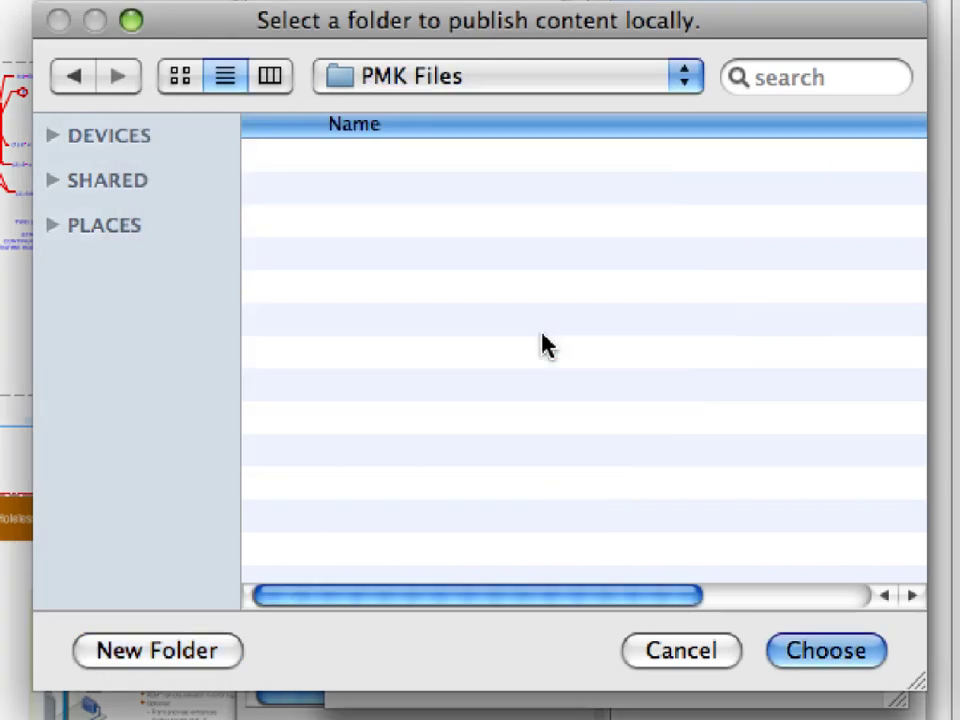
{"action": "left_click", "coordinate": [856, 652]}
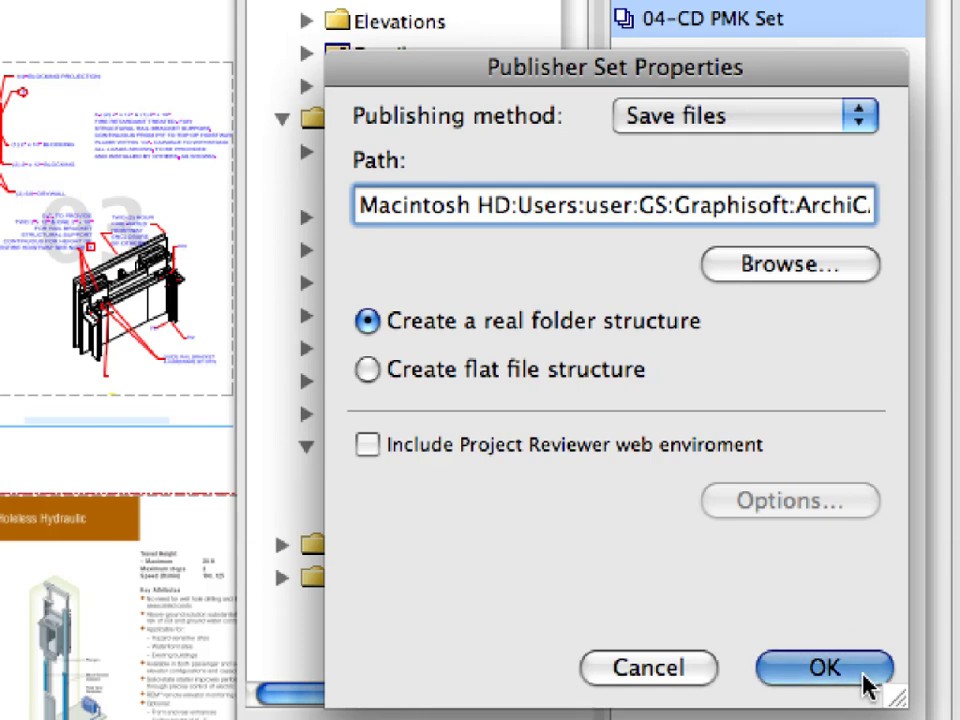
{"action": "left_click", "coordinate": [864, 678]}
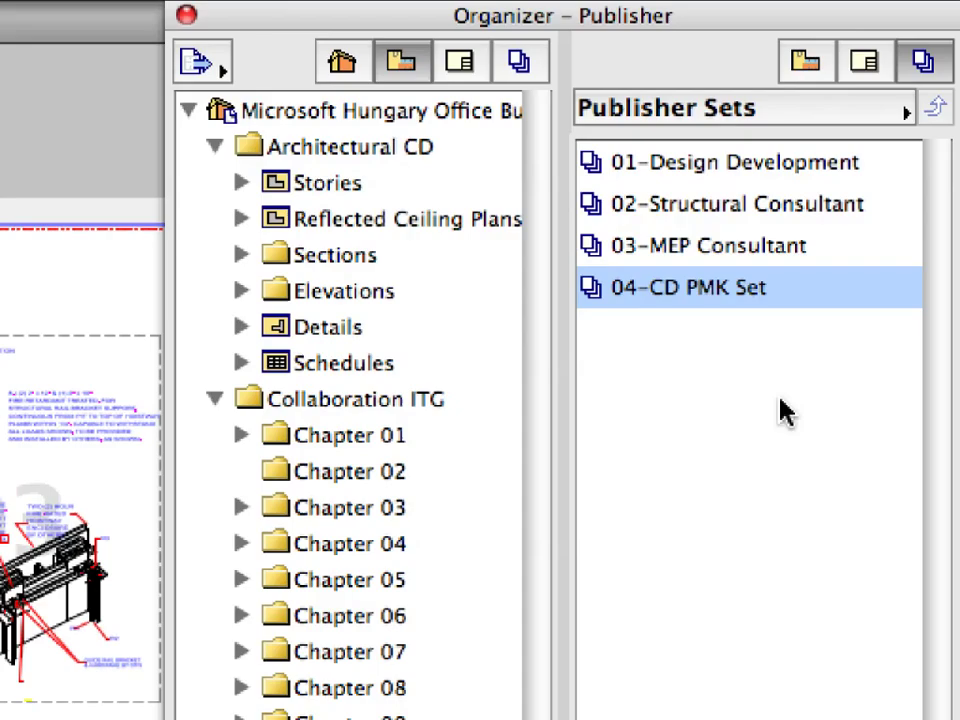
- Add the Architectural CD view folder to the 04-CD PMK Set and expand it there
{"action": "double_click", "coordinate": [729, 292]}
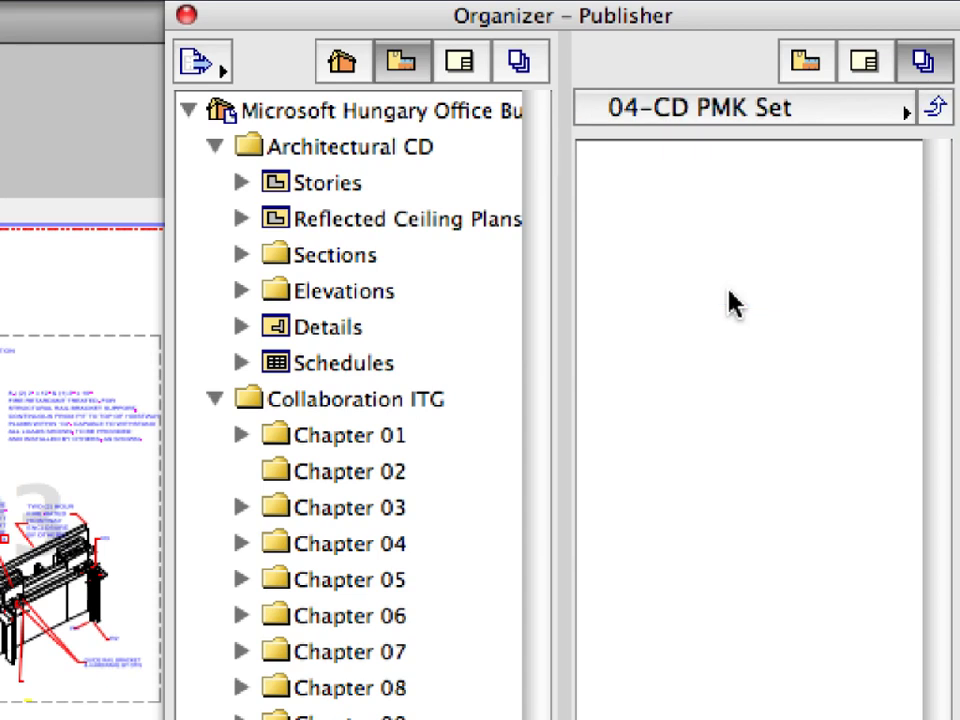
{"action": "left_click", "coordinate": [352, 155]}
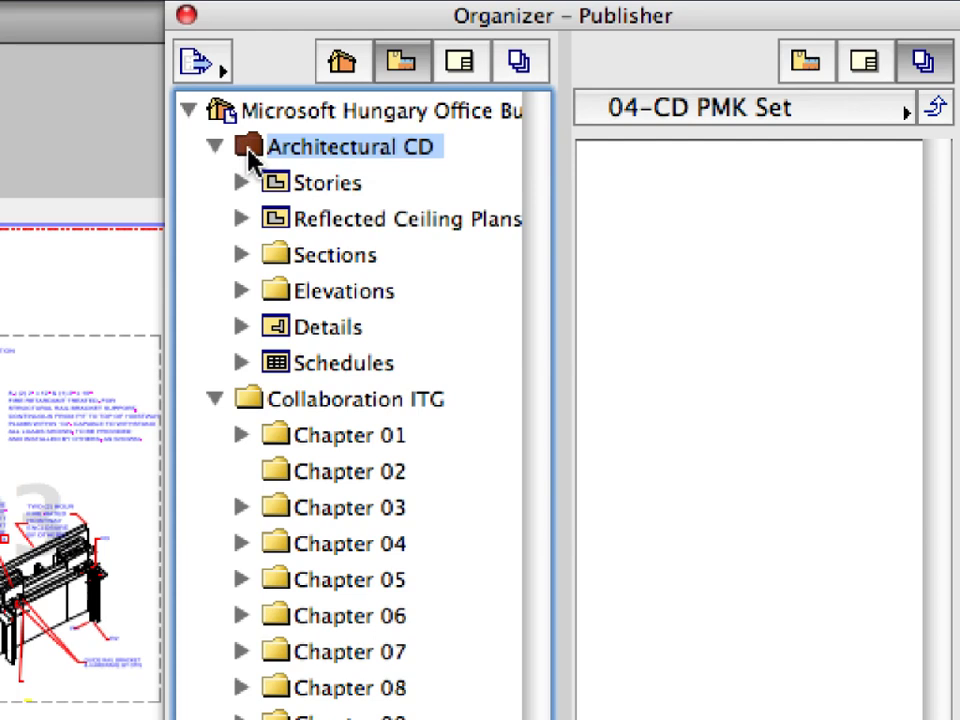
{"action": "left_click_drag", "start_coordinate": [250, 158], "coordinate": [673, 221]}
{"action": "left_click", "coordinate": [677, 177]}
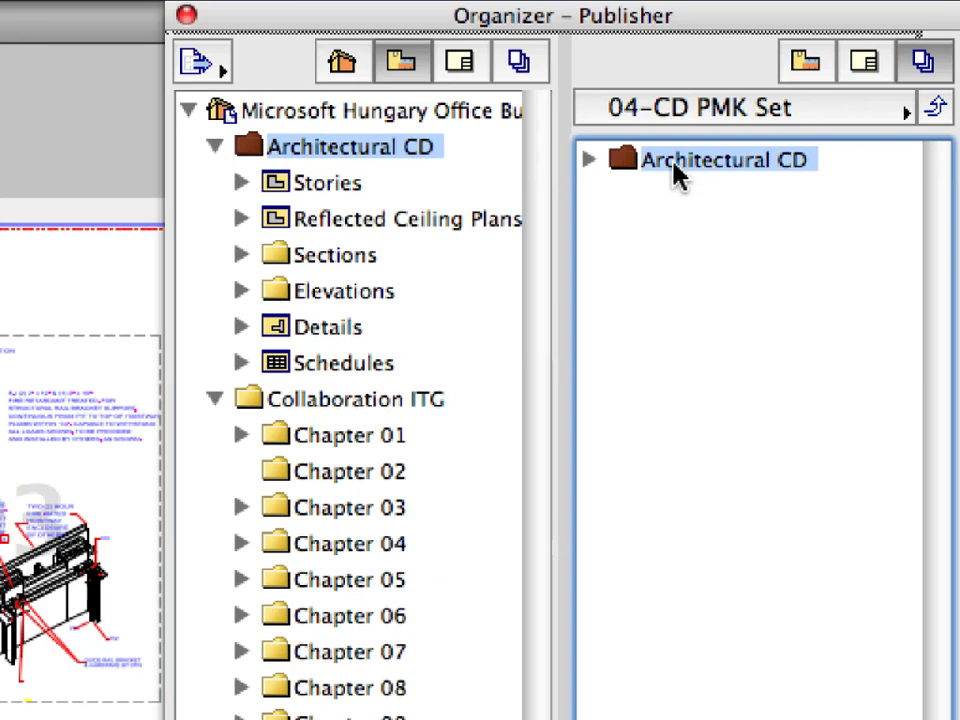
{"action": "left_click", "coordinate": [590, 163]}
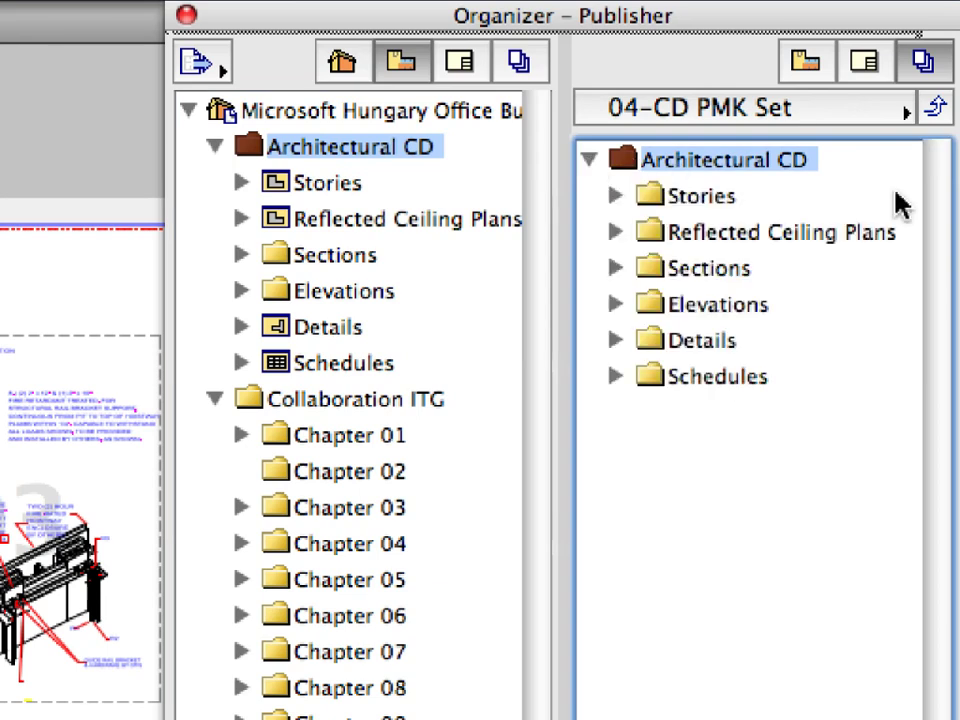
- Set the output format of the Architectural CD folder in the publisher set to PMK, checking its Stories subfolder
{"action": "left_click", "coordinate": [616, 197]}
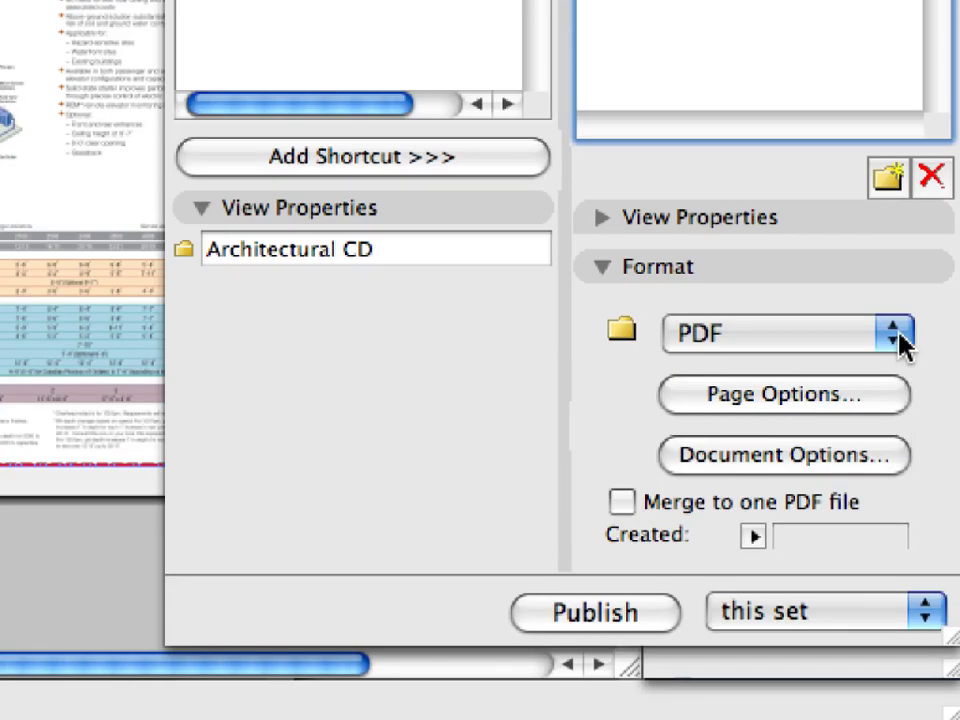
{"action": "left_click", "coordinate": [893, 335]}
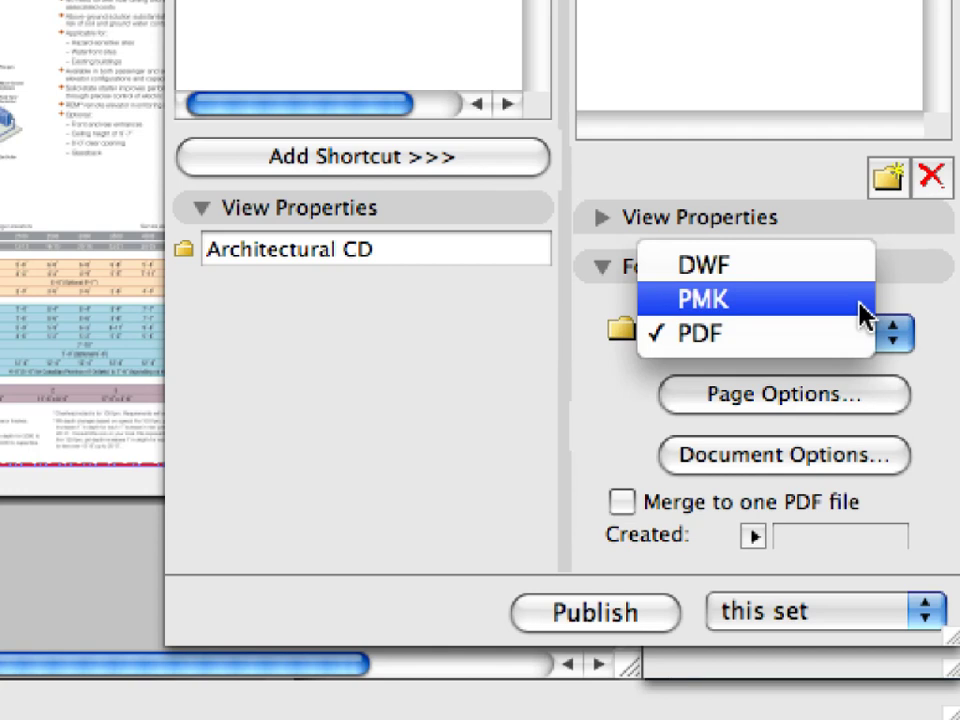
{"action": "left_click", "coordinate": [860, 304]}
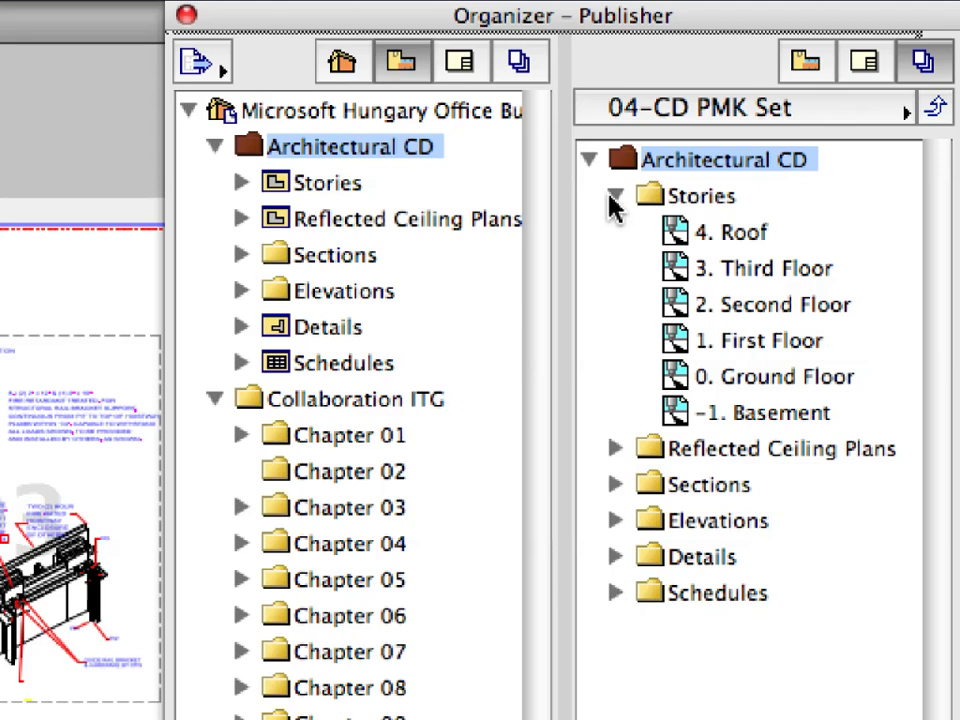
{"action": "left_click", "coordinate": [613, 198]}
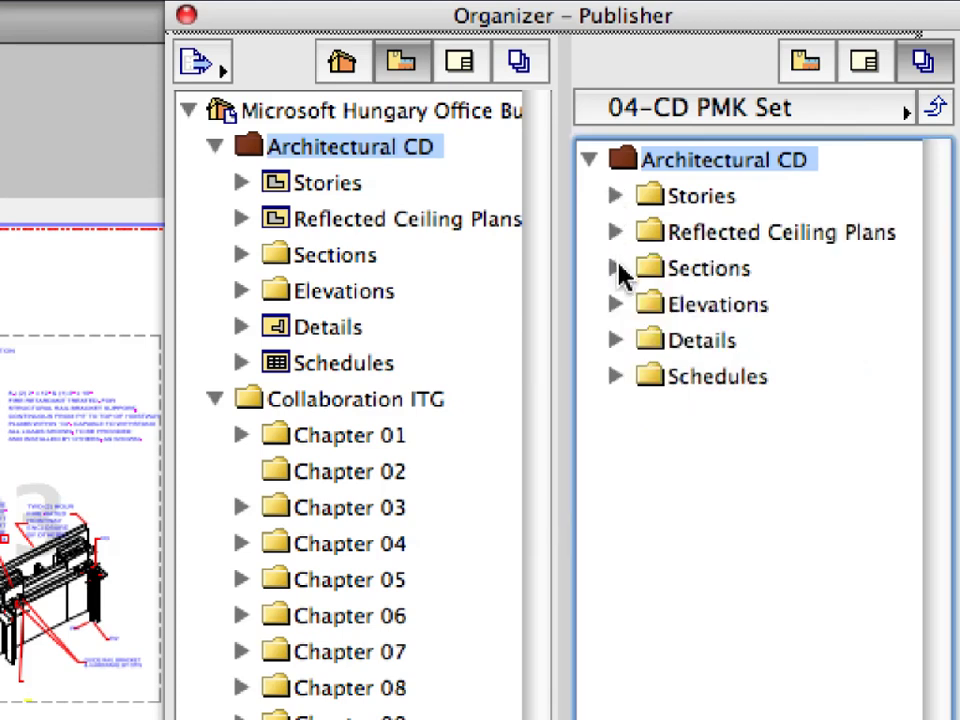
- Publish only the Sections folder of the 04-CD PMK Set as selected items and dismiss the publishing report
{"action": "left_click", "coordinate": [617, 268]}
{"action": "left_click", "coordinate": [711, 272]}
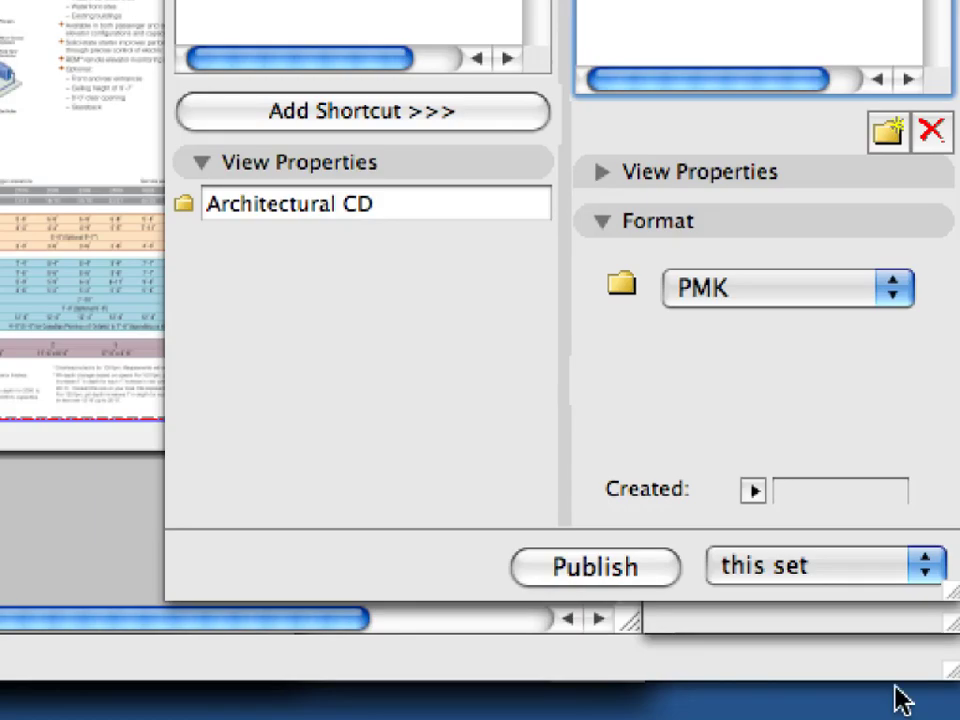
{"action": "left_click", "coordinate": [925, 566]}
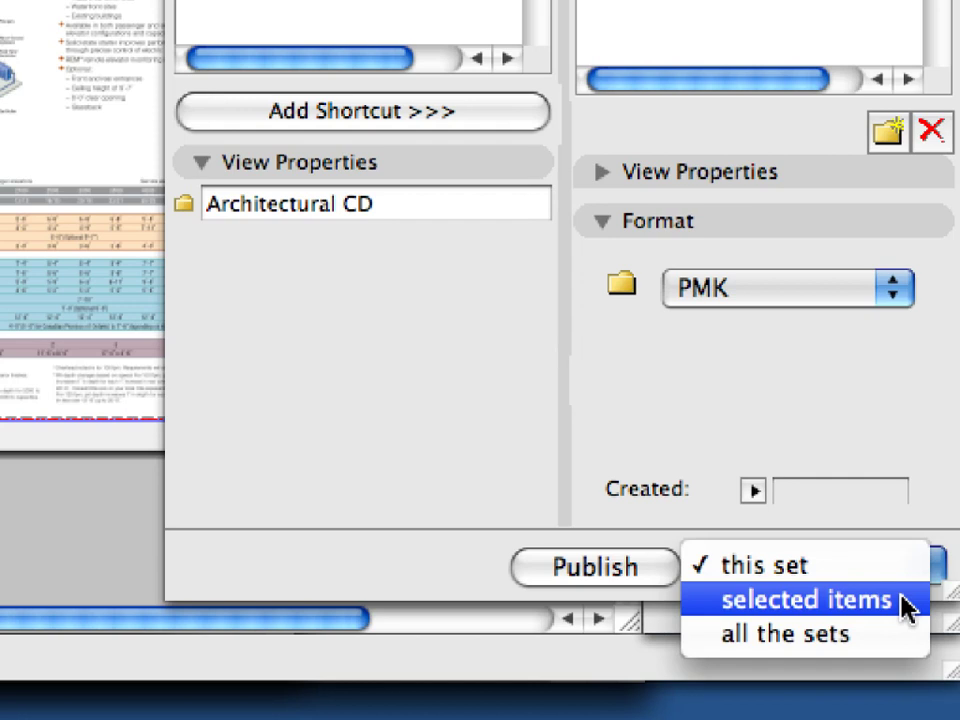
{"action": "left_click", "coordinate": [907, 602]}
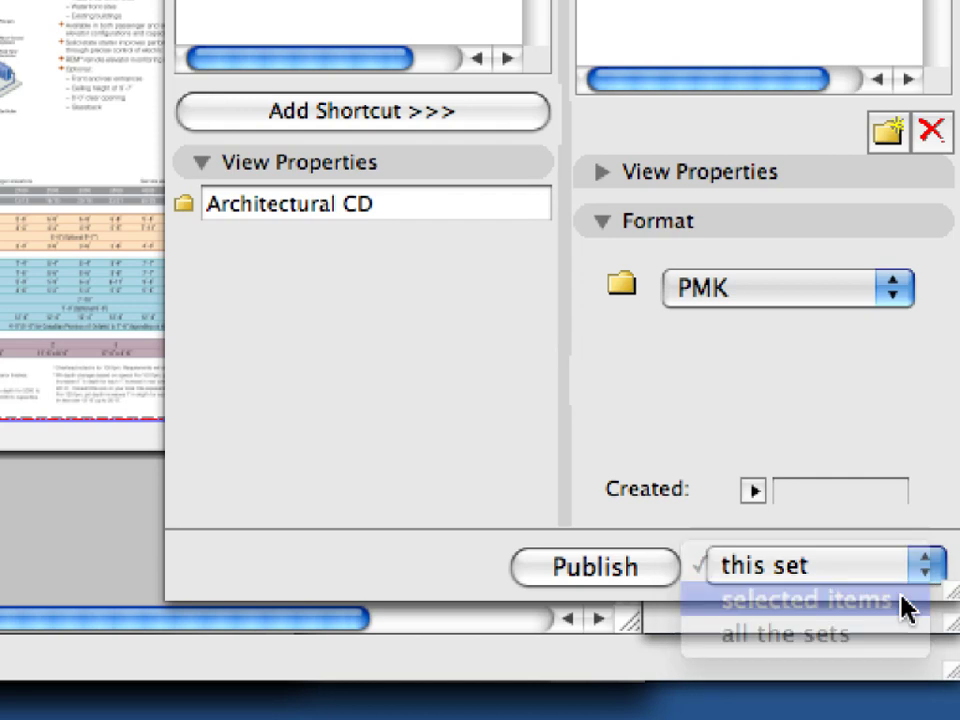
{"action": "left_click", "coordinate": [659, 572]}
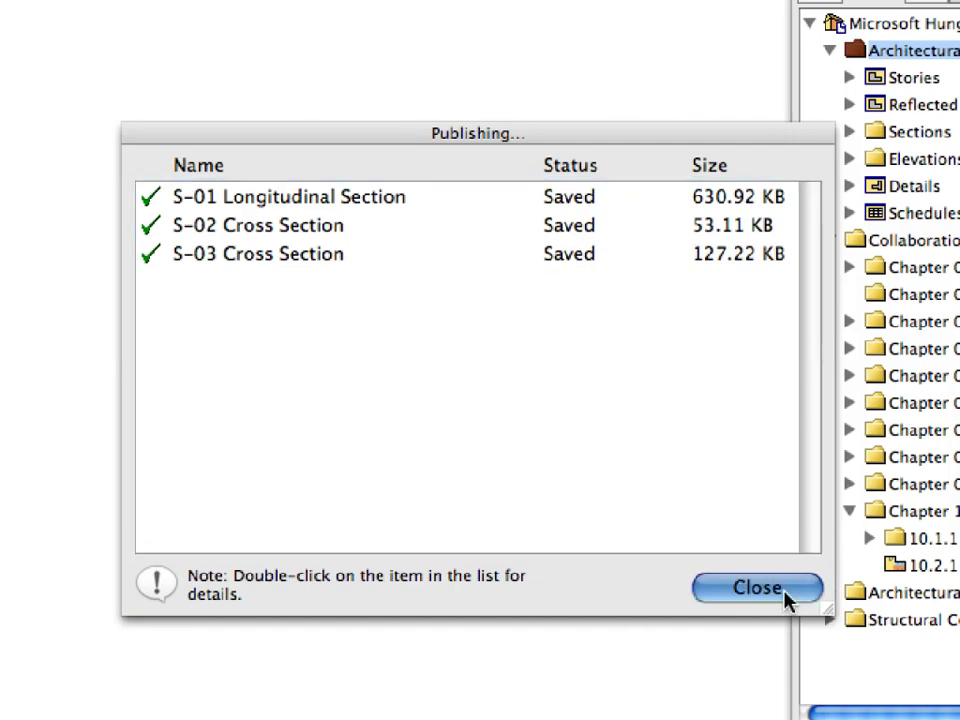
{"action": "left_click", "coordinate": [785, 597]}
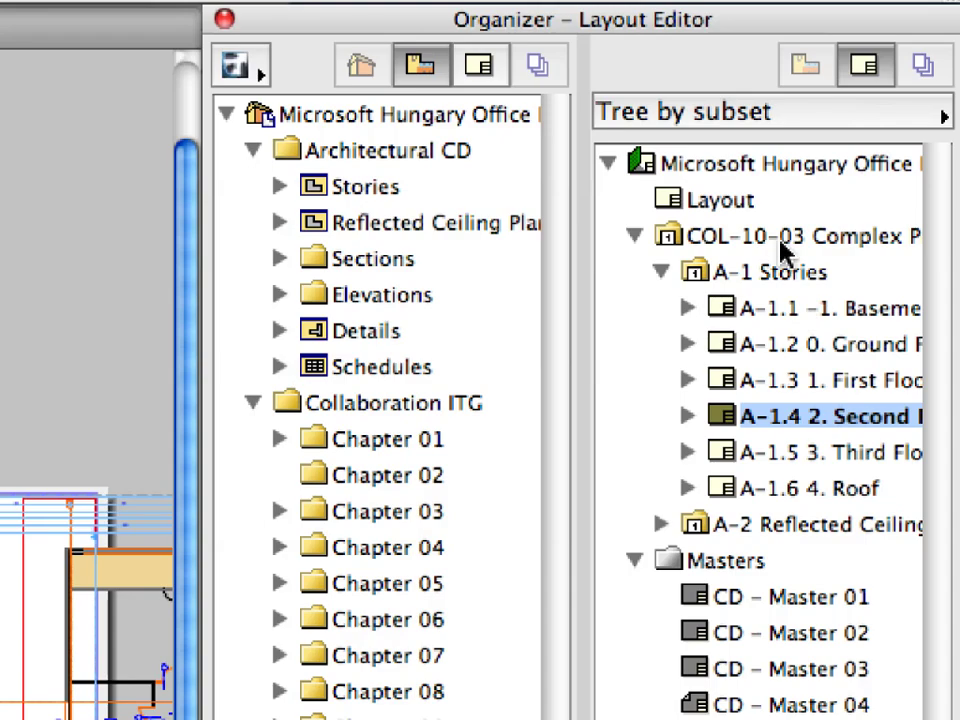
- Create a Sections subset under COL-10-03 Complex Projects in the layout book and place it after the Reflected Ceiling Plans subset
{"action": "left_click", "coordinate": [889, 160]}
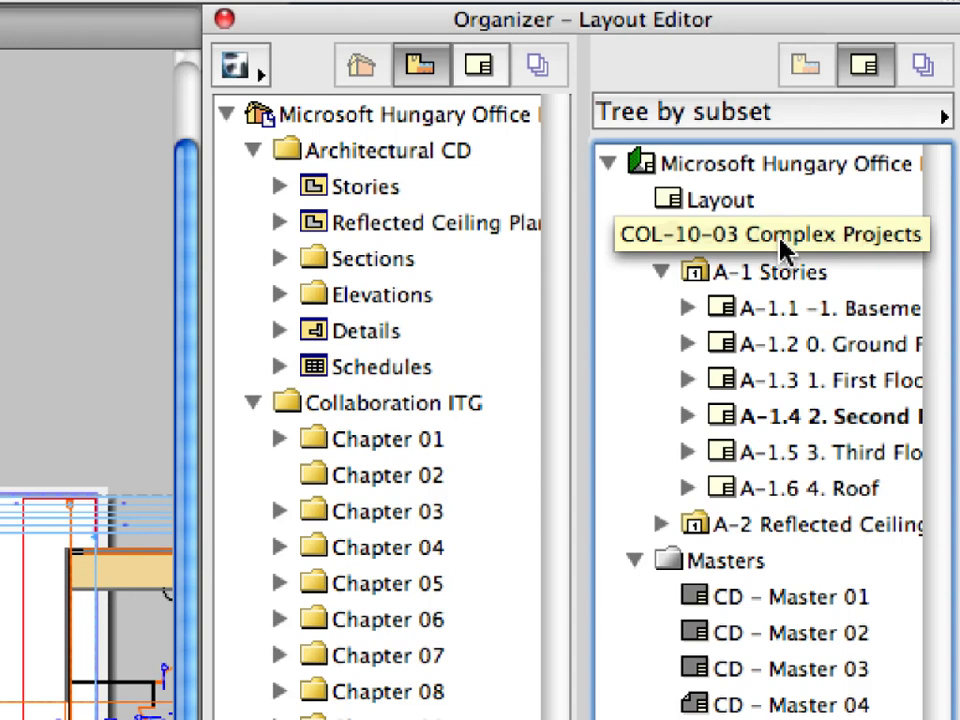
{"action": "right_click", "coordinate": [783, 245]}
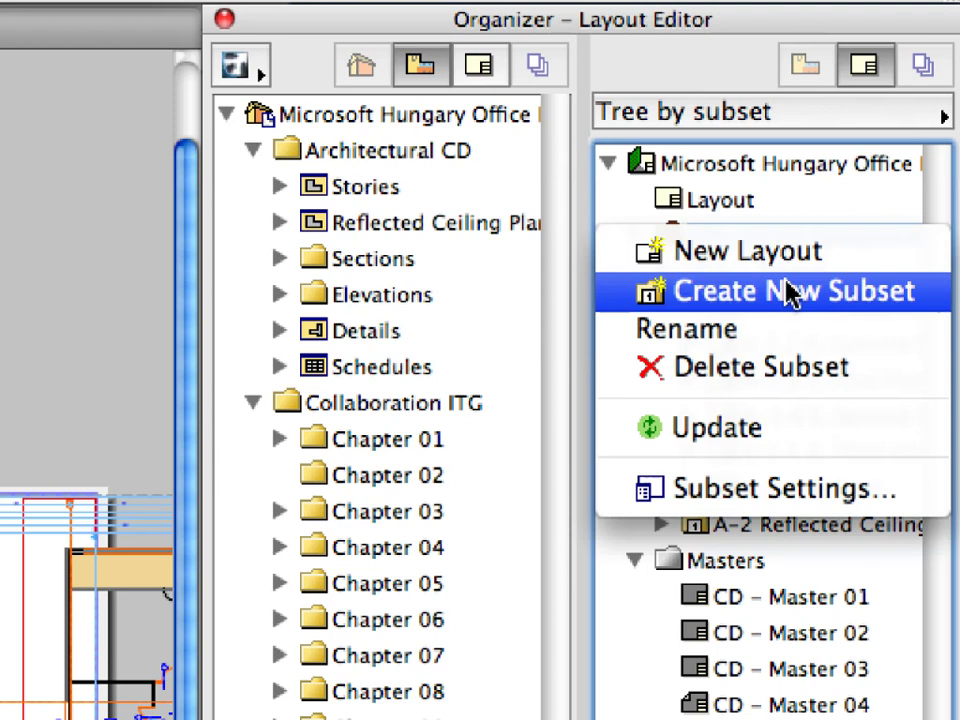
{"action": "left_click", "coordinate": [860, 310]}
{"action": "type", "text": "Sec"}
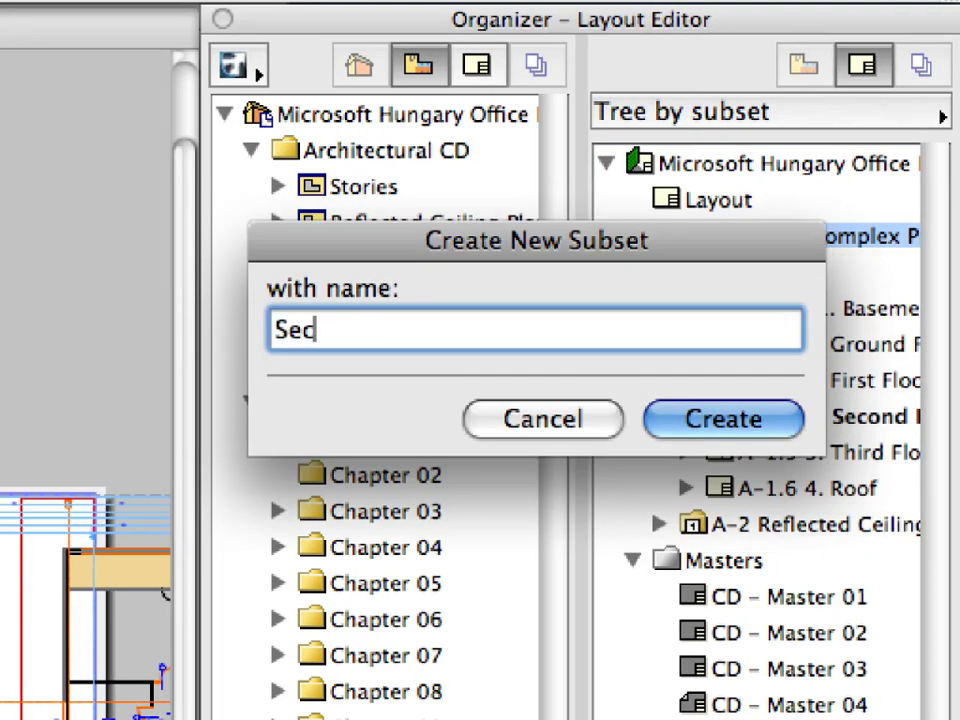
{"action": "type", "text": "tions"}
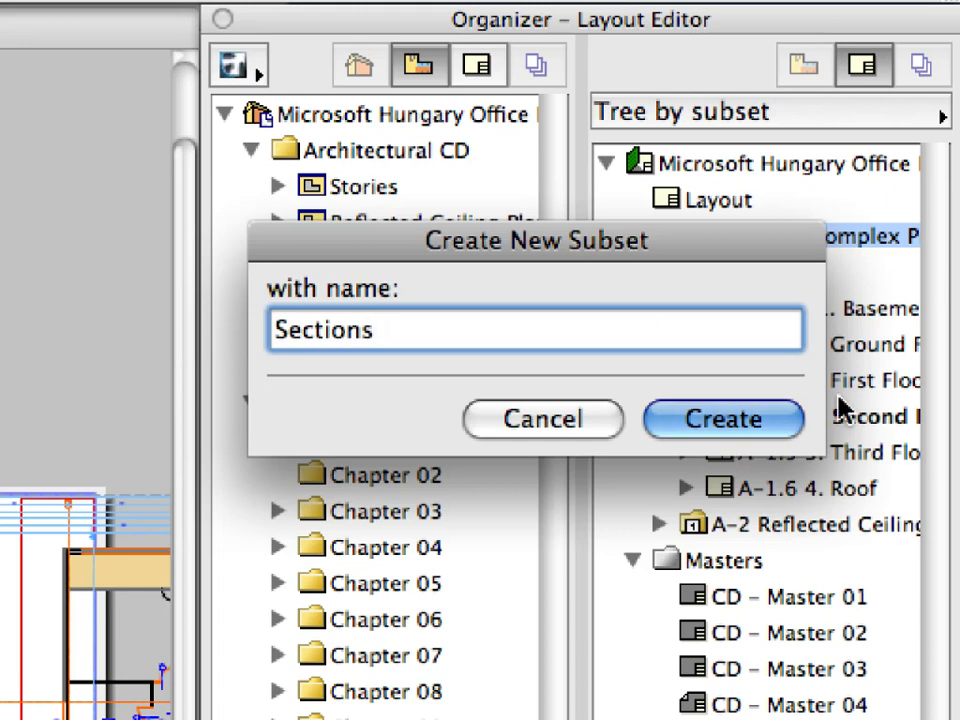
{"action": "left_click", "coordinate": [722, 419]}
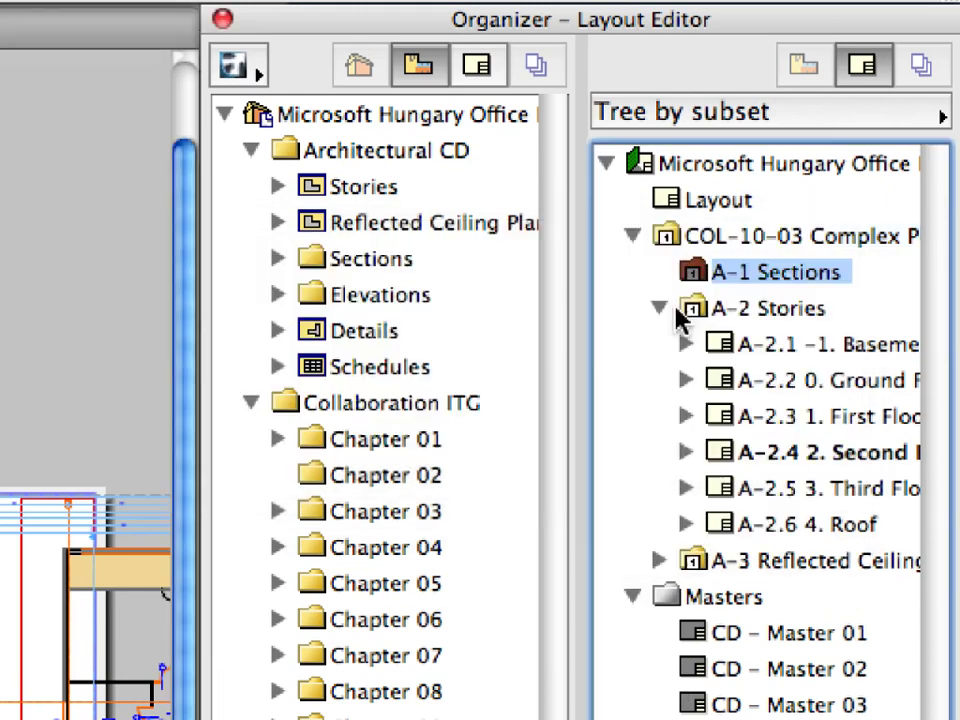
{"action": "left_click", "coordinate": [660, 308]}
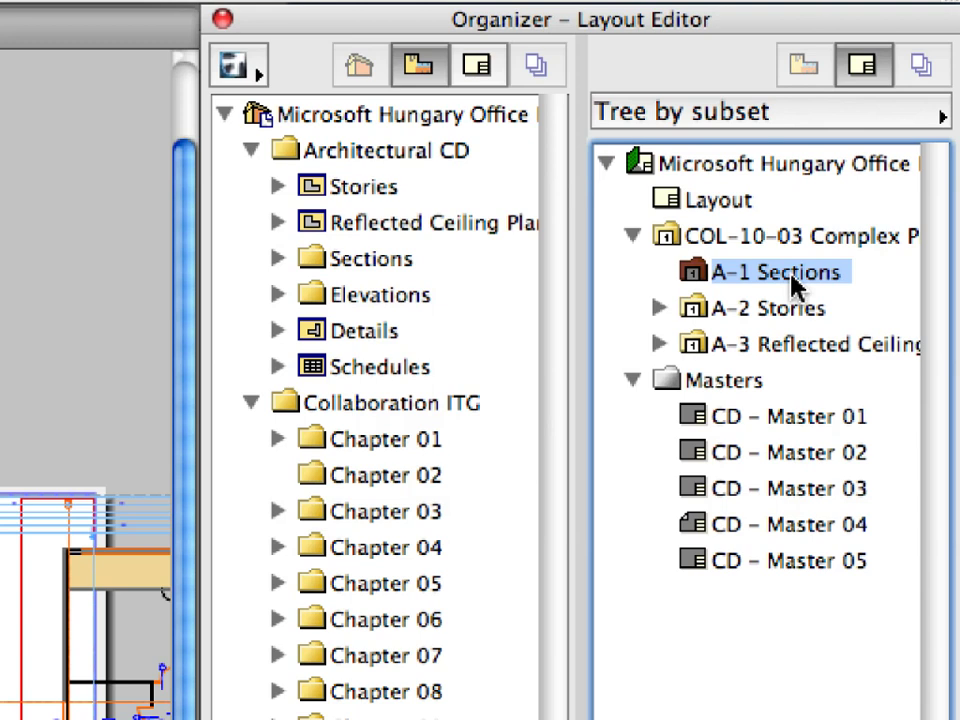
{"action": "left_click_drag", "start_coordinate": [795, 285], "coordinate": [722, 365]}
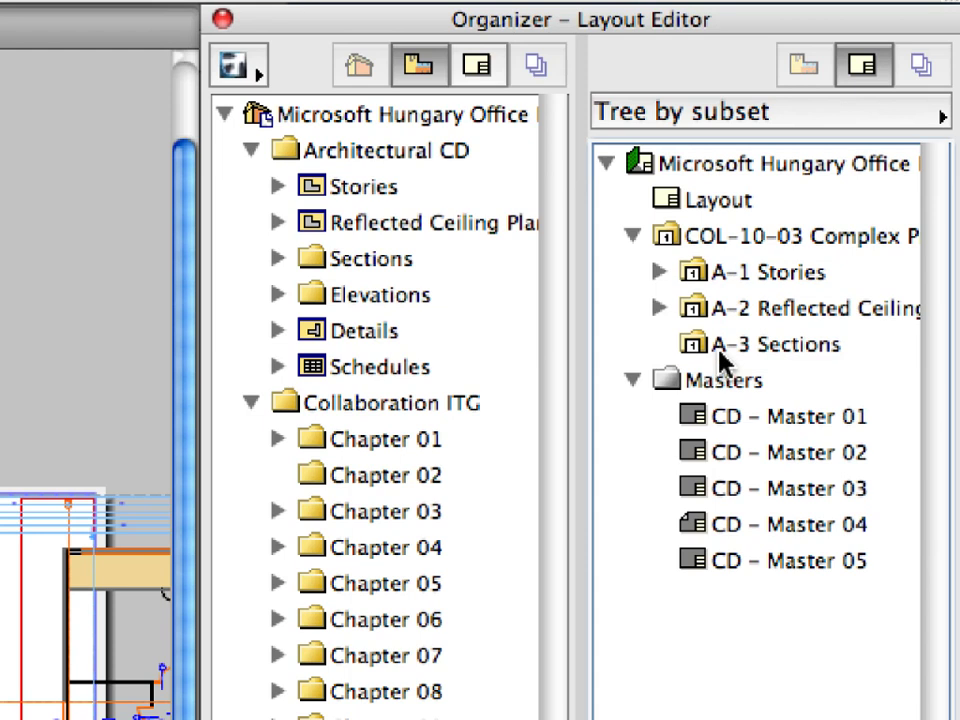
- Create a new layout named Section in the A-3 Sections subset using the CD - Master 01 master layout
{"action": "left_click", "coordinate": [846, 348]}
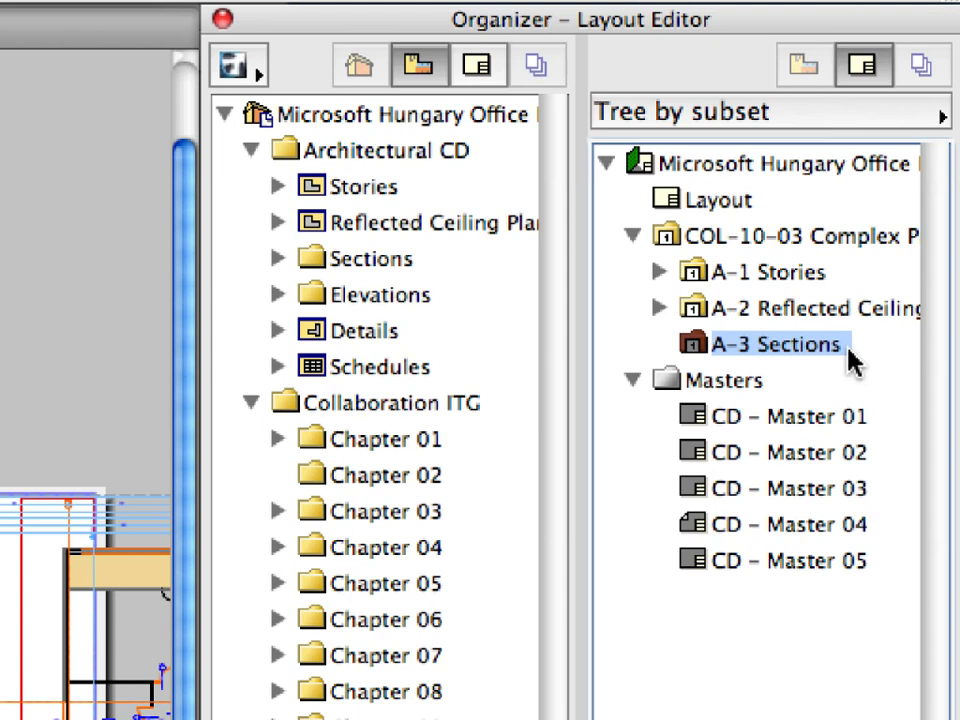
{"action": "right_click", "coordinate": [820, 347]}
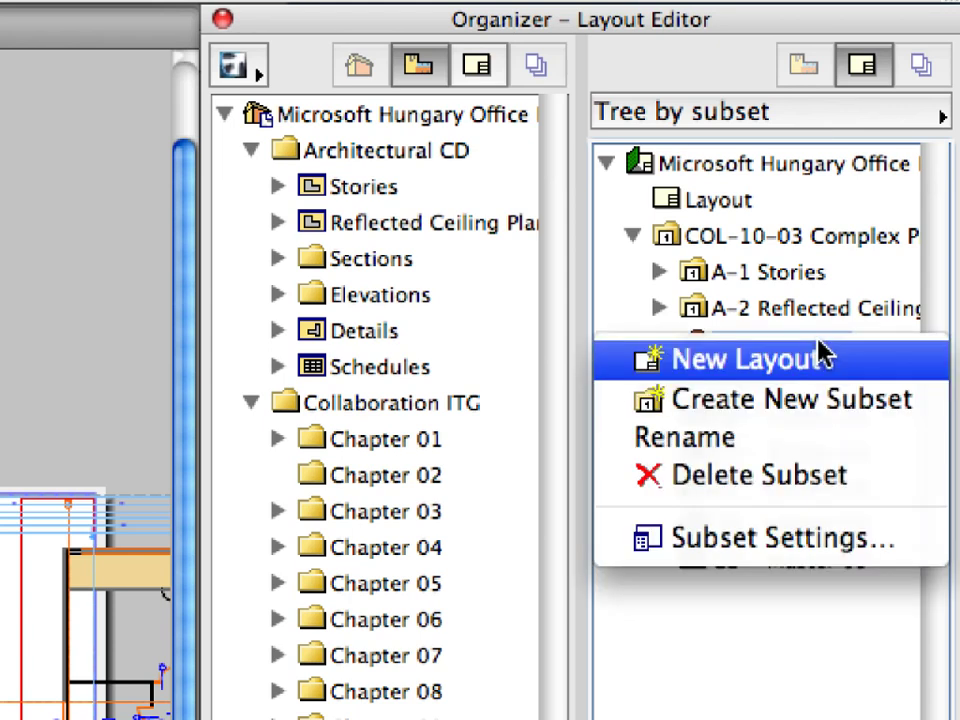
{"action": "left_click", "coordinate": [878, 372]}
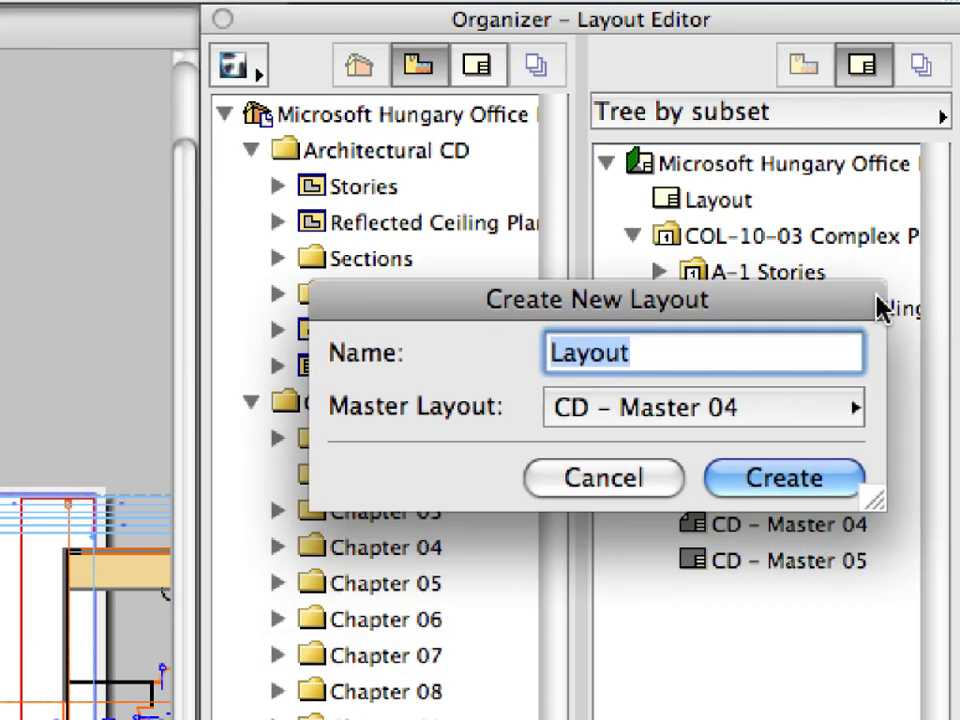
{"action": "left_click_drag", "start_coordinate": [876, 298], "coordinate": [846, 296]}
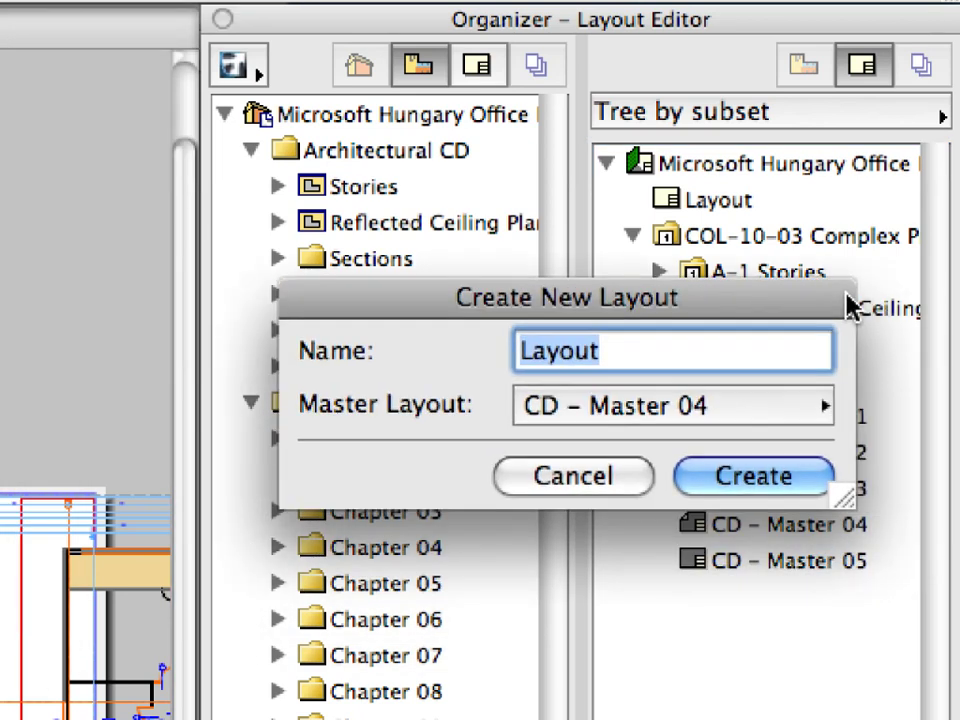
{"action": "type", "text": "Section"}
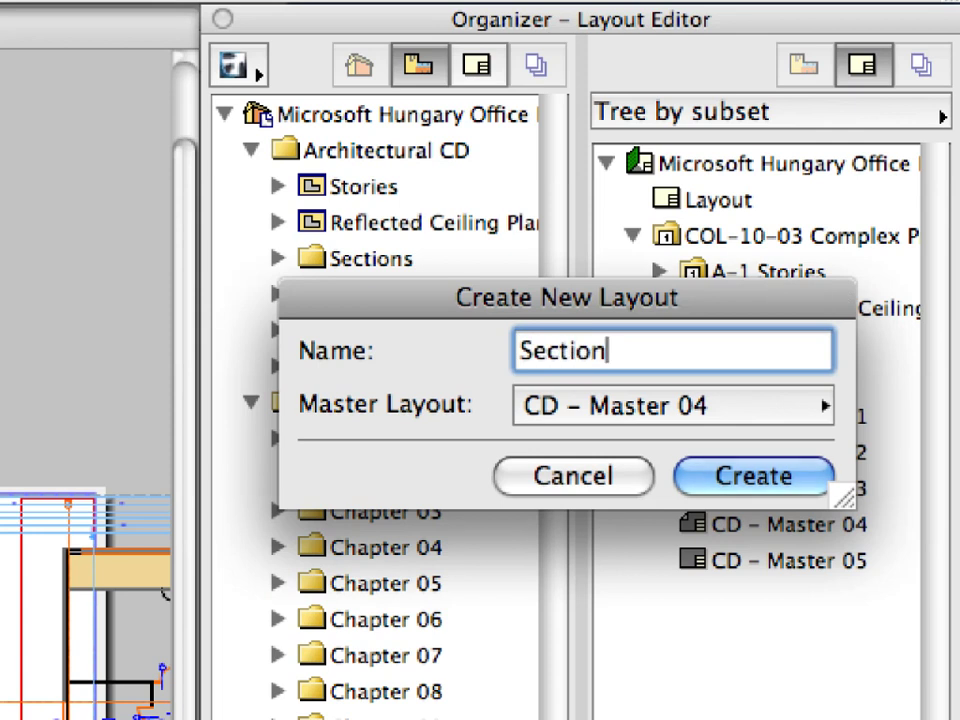
{"action": "left_click", "coordinate": [793, 414]}
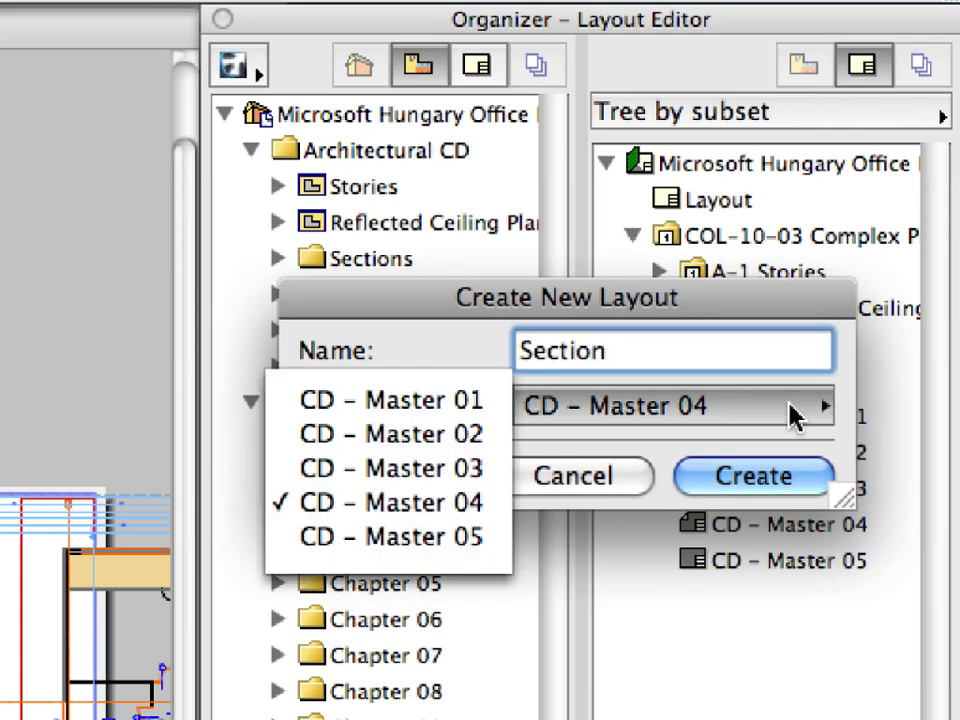
{"action": "left_click", "coordinate": [490, 400]}
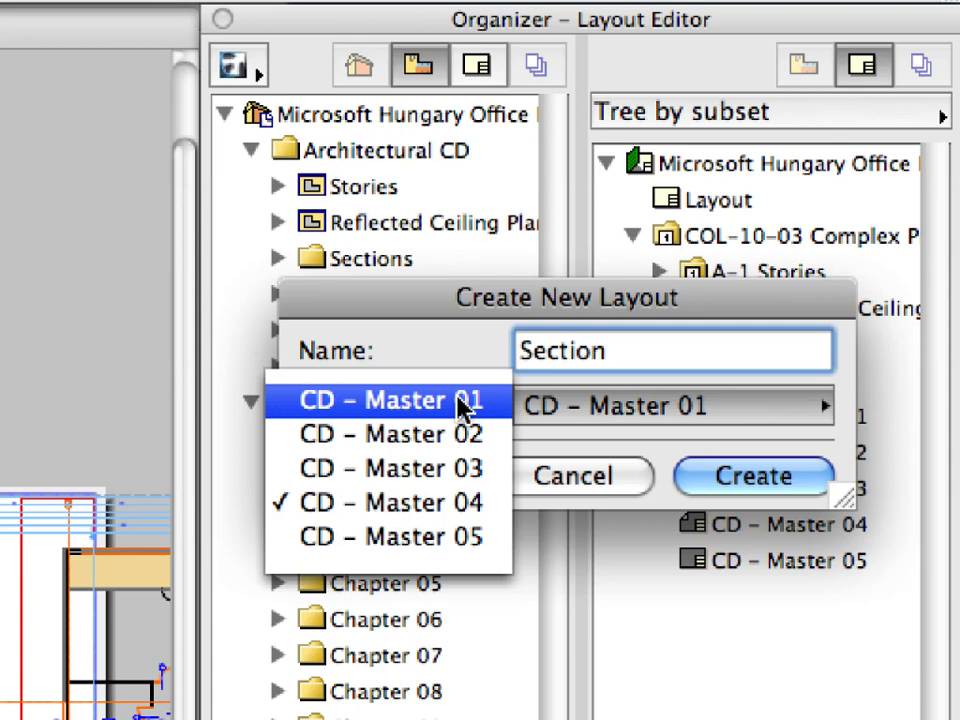
{"action": "left_click", "coordinate": [354, 405]}
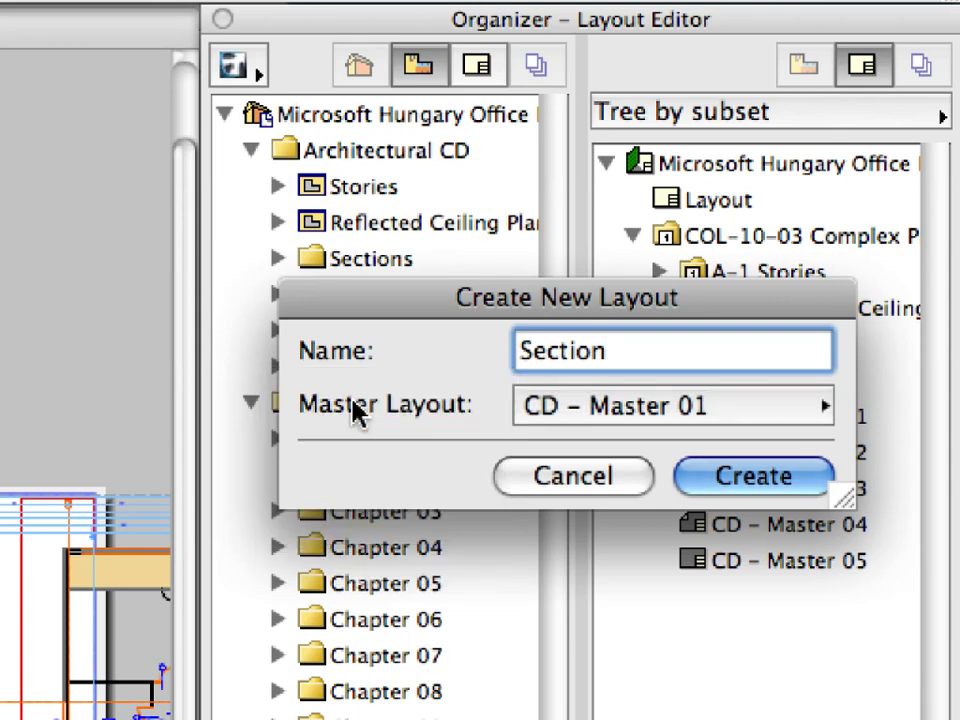
{"action": "left_click", "coordinate": [820, 486]}
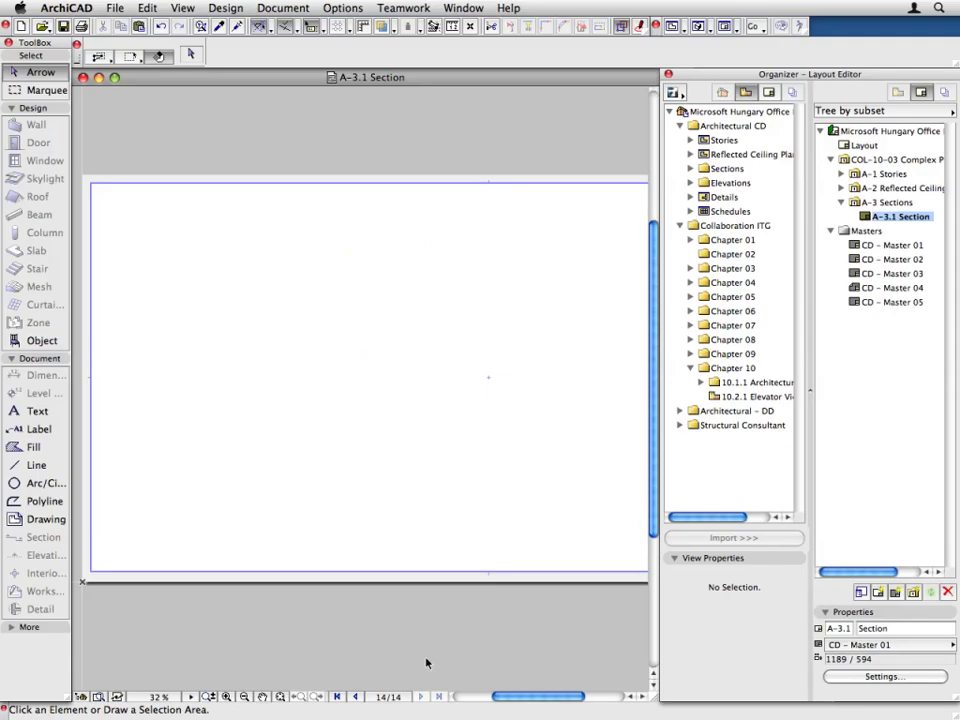
- Start placing an external drawing on the new Section layout and browse to the Sections folder inside PMK Files > Architectural CD
{"action": "left_click", "coordinate": [280, 696]}
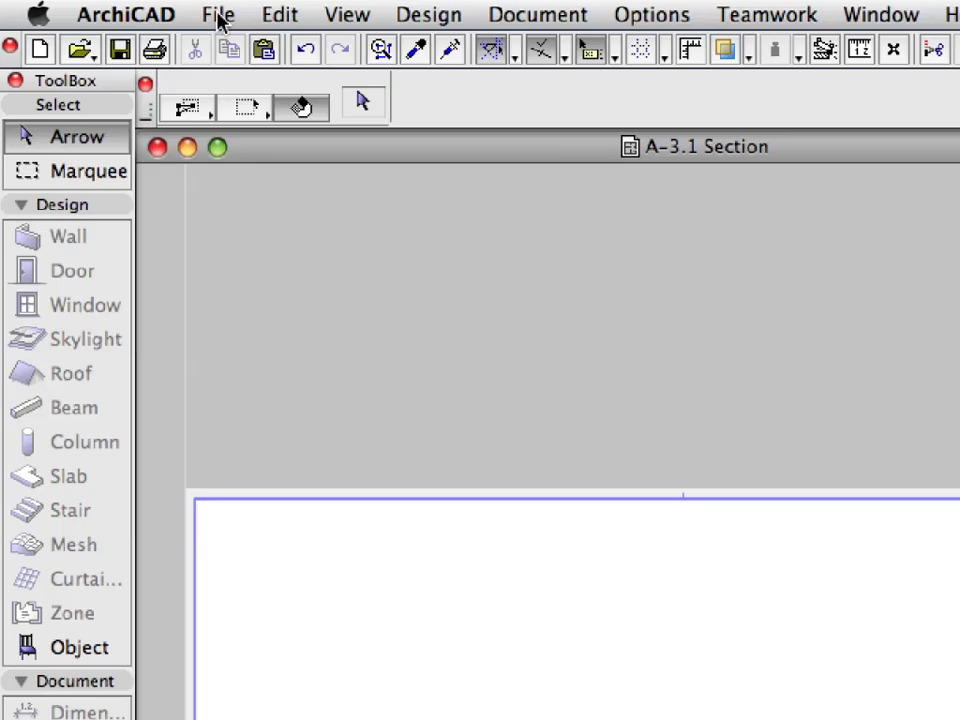
{"action": "left_click", "coordinate": [109, 9]}
{"action": "mouse_move", "coordinate": [168, 170]}
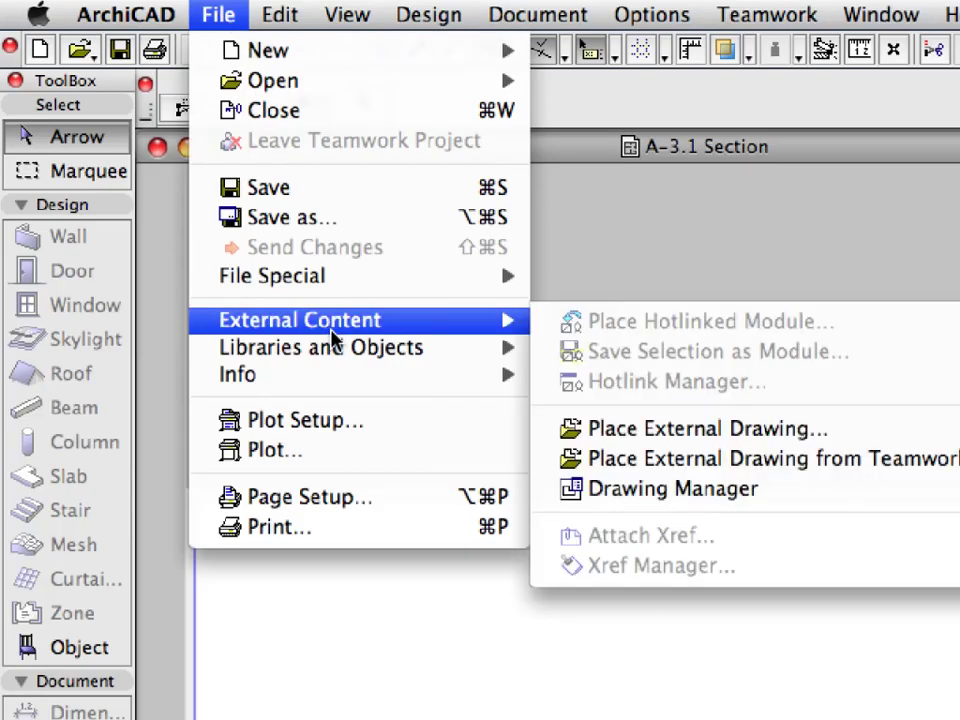
{"action": "left_click", "coordinate": [897, 437]}
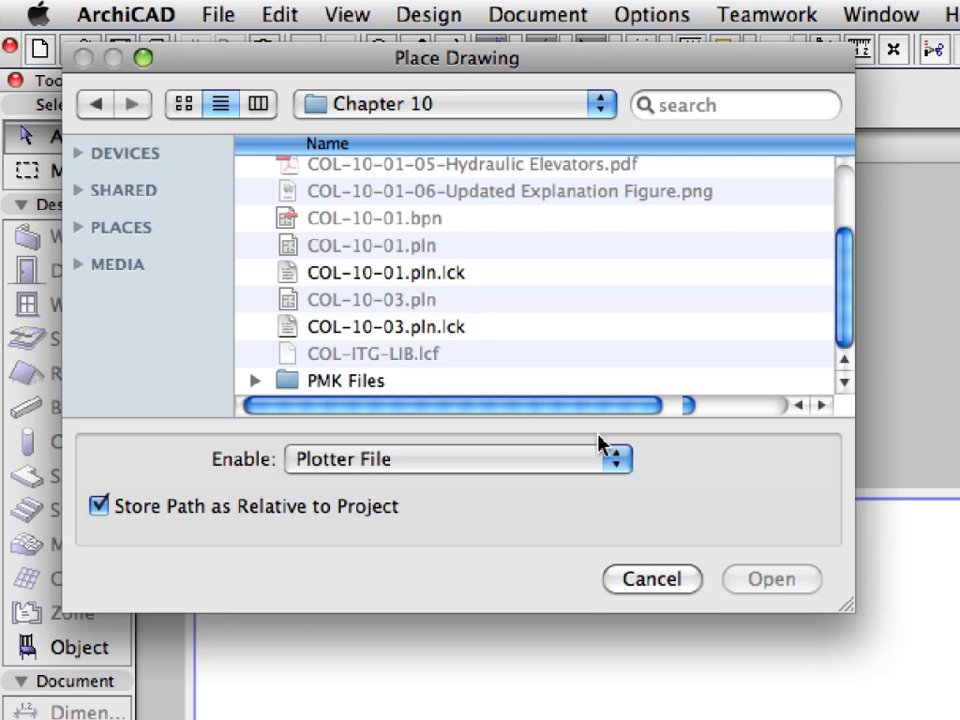
{"action": "left_click", "coordinate": [343, 390]}
{"action": "double_click", "coordinate": [343, 390]}
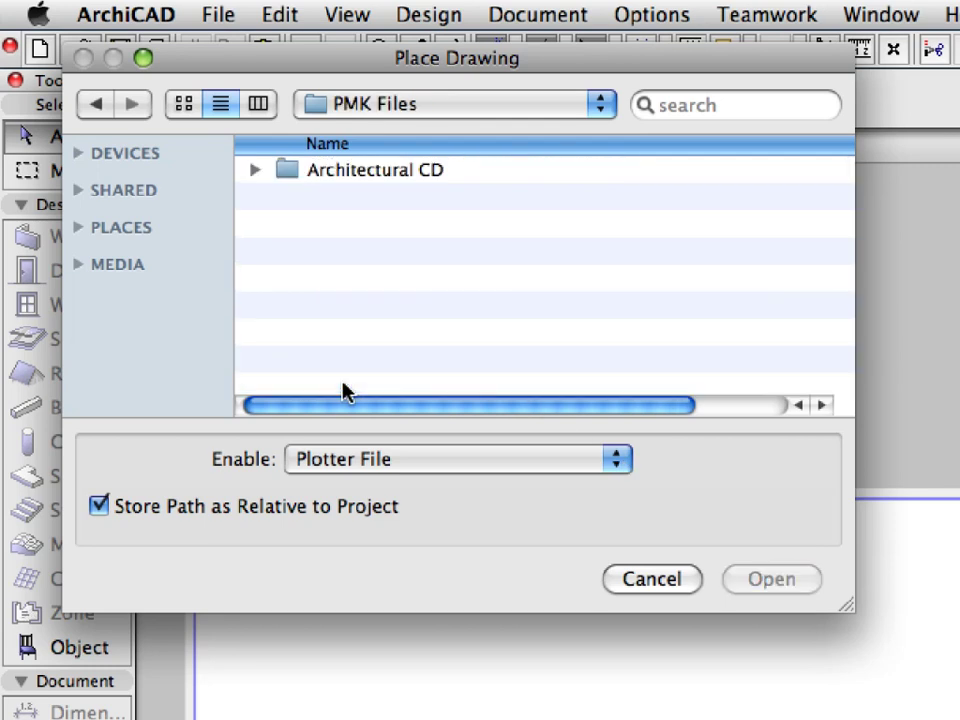
{"action": "left_click", "coordinate": [355, 179]}
{"action": "double_click", "coordinate": [355, 178]}
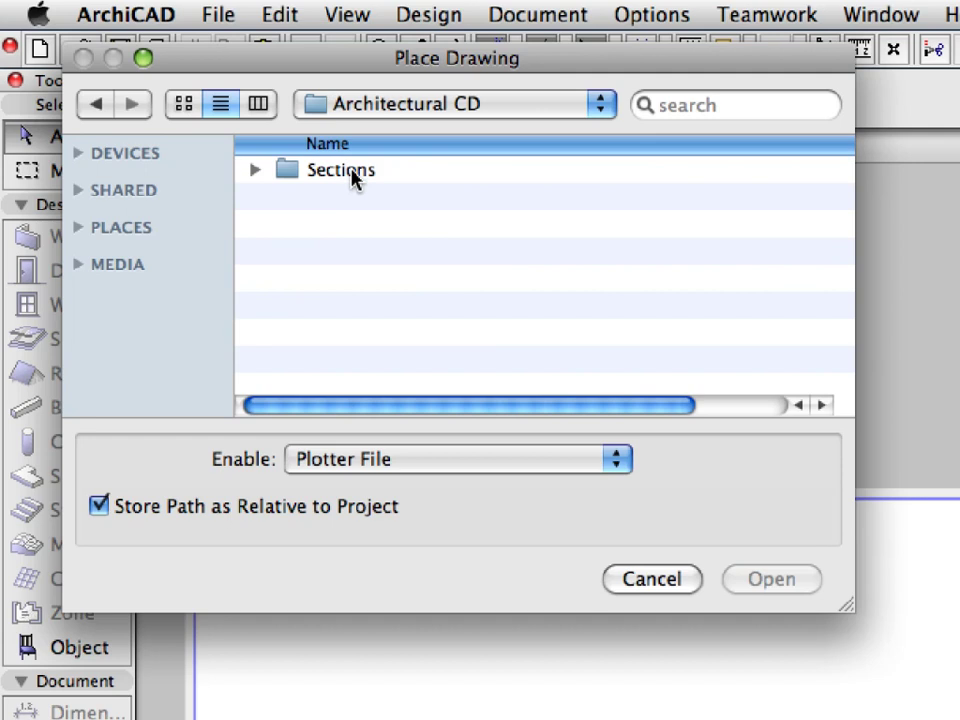
{"action": "double_click", "coordinate": [357, 179]}
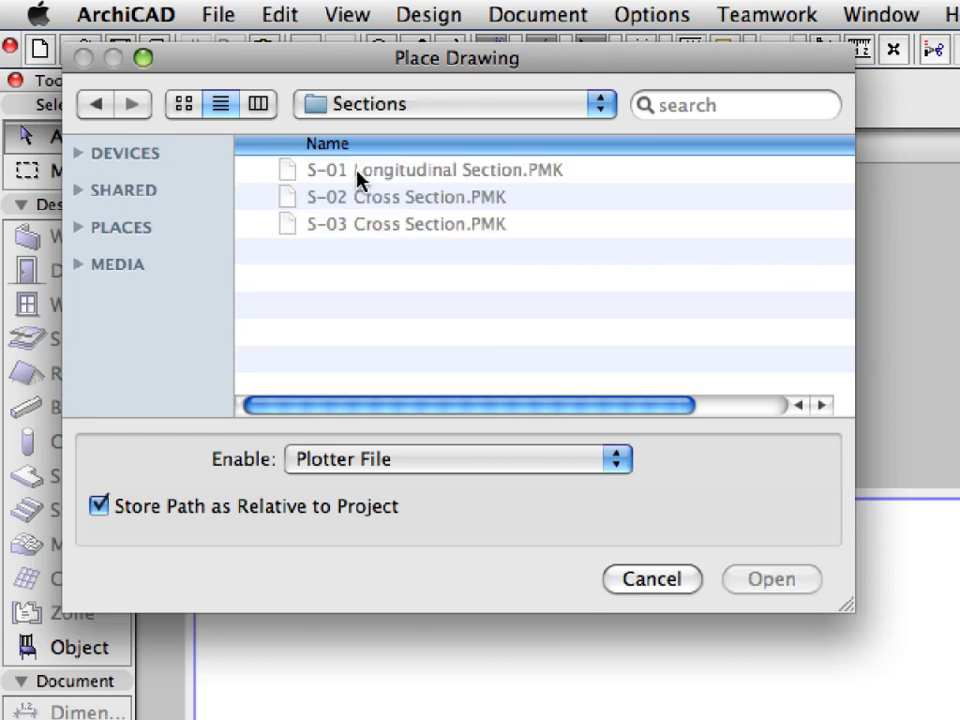
- Set the file type to PMK Drawing and place S-01 Longitudinal Section.PMK, S-02 Cross Section.PMK and S-03 Cross Section.PMK together
{"action": "left_click", "coordinate": [557, 463]}
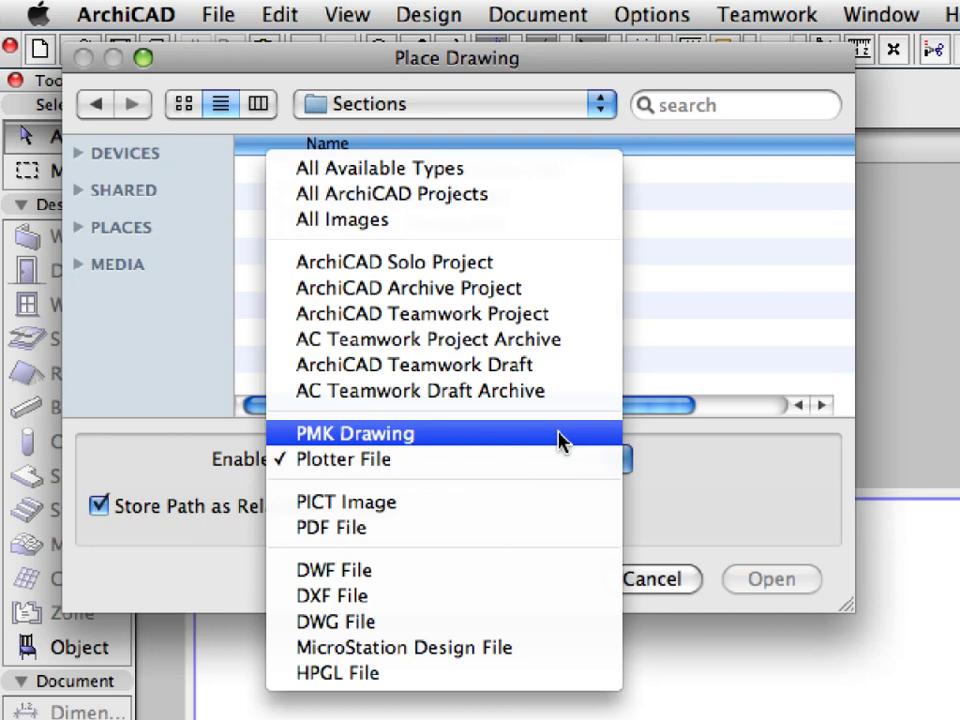
{"action": "left_click", "coordinate": [557, 436]}
{"action": "left_click", "coordinate": [424, 172]}
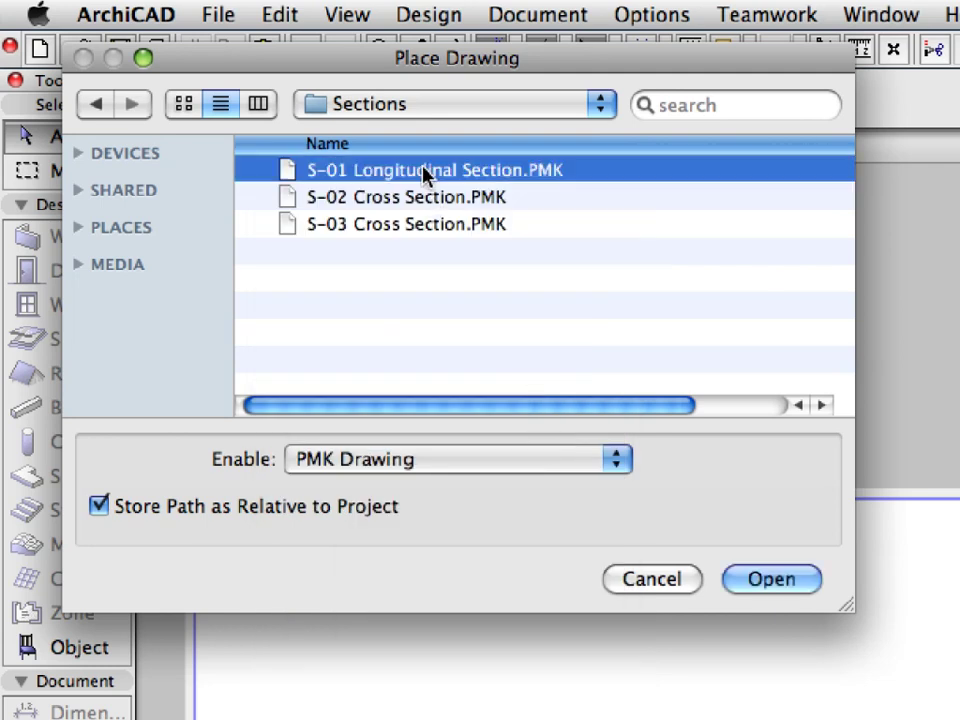
{"action": "left_click", "coordinate": [447, 226], "text": "shift"}
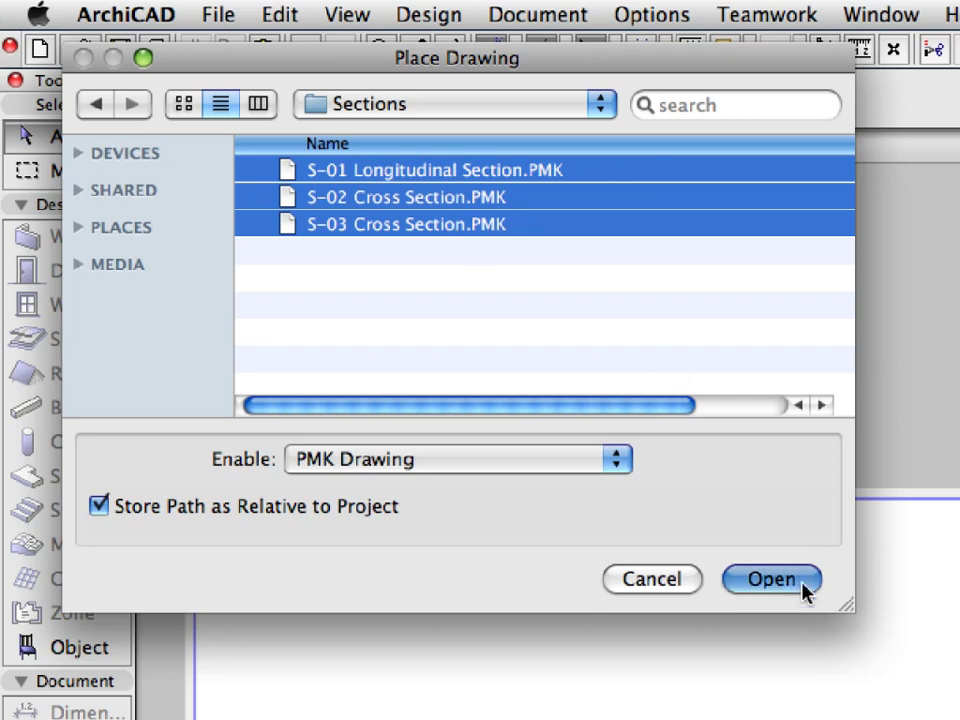
{"action": "left_click", "coordinate": [805, 588]}
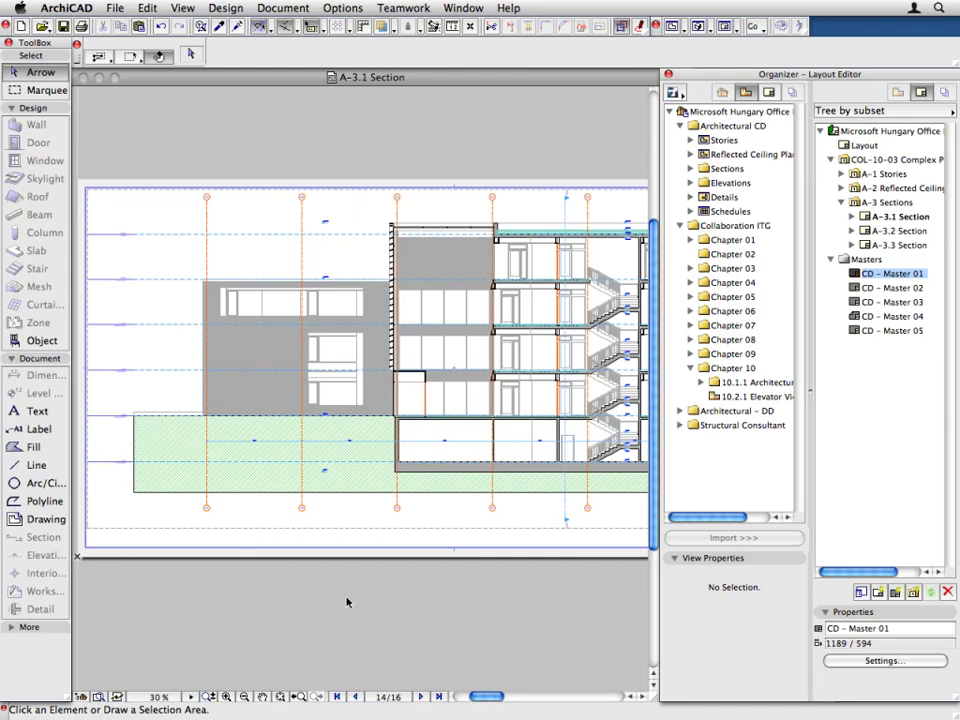